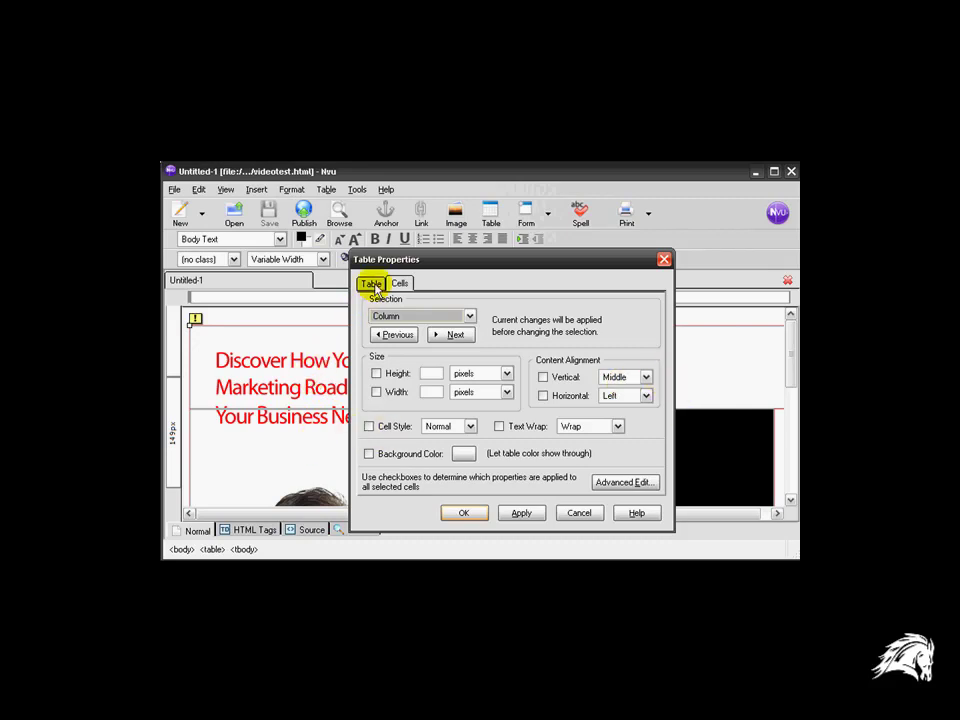
- Set the page table's alignment to Center and save the page
left_click(371, 284)
left_click(443, 424)
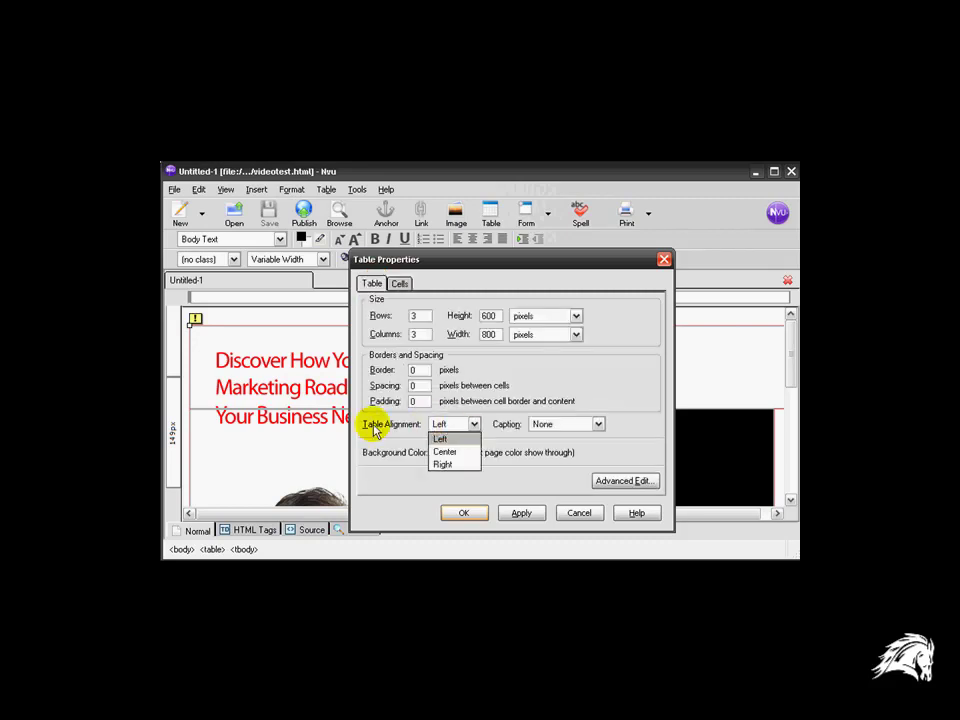
left_click(447, 452)
left_click(525, 513)
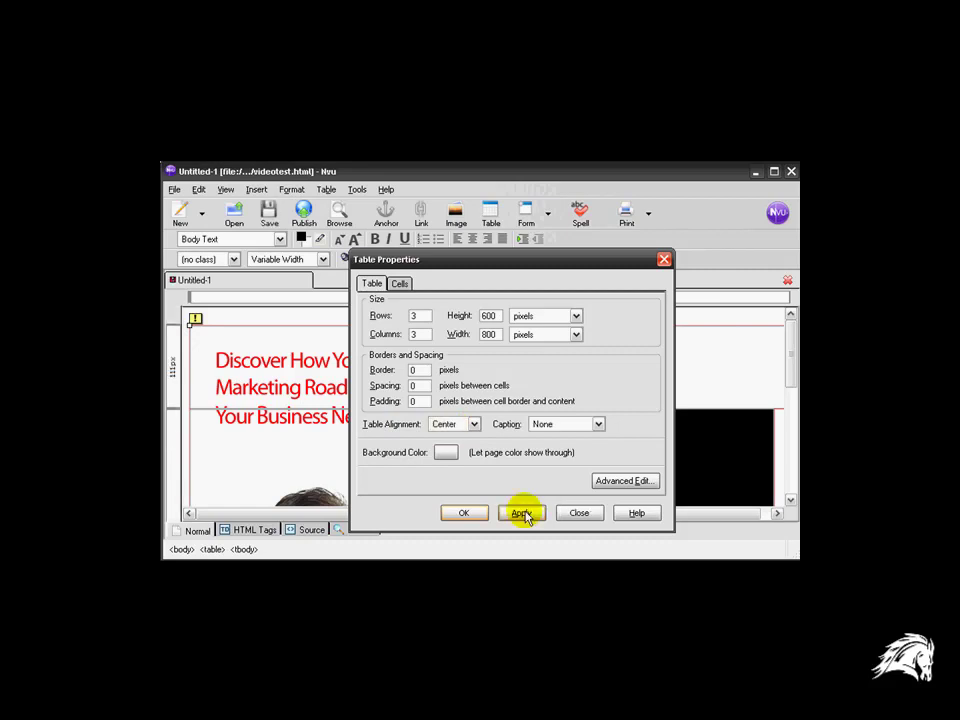
left_click(464, 513)
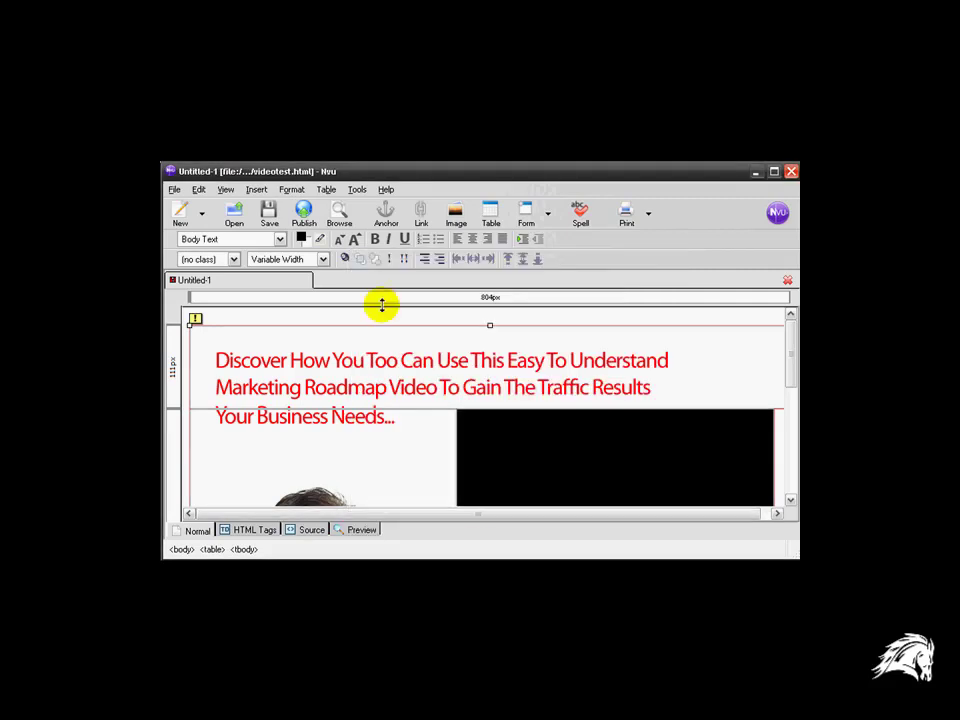
left_click(268, 214)
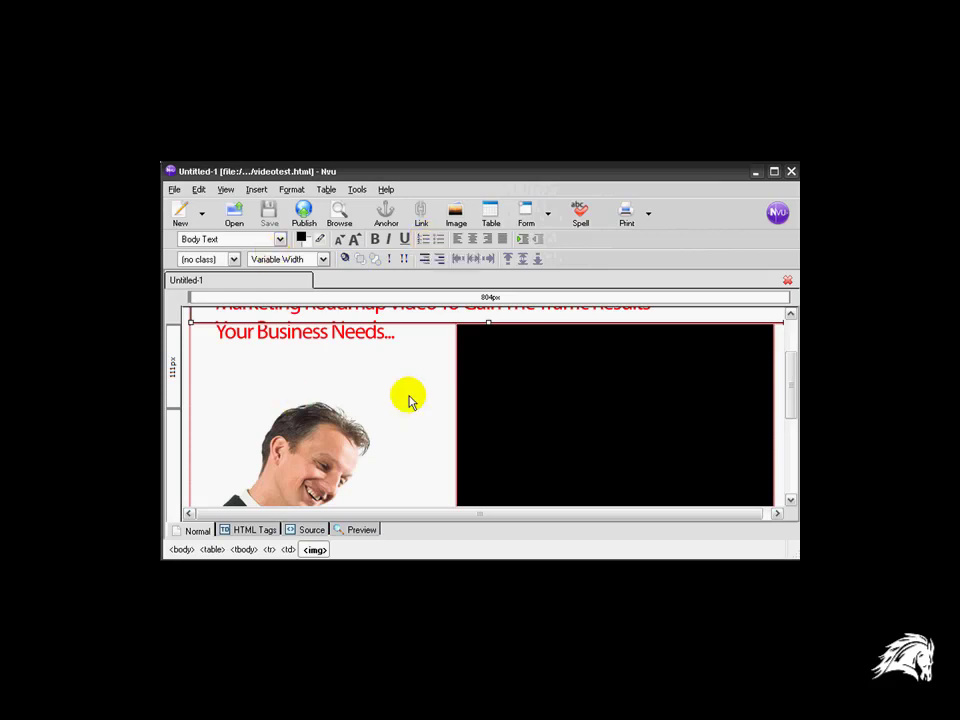
- Select the complete img tag for images/VideoFile.gif, the black video placeholder, in the page's HTML source
left_click(478, 392)
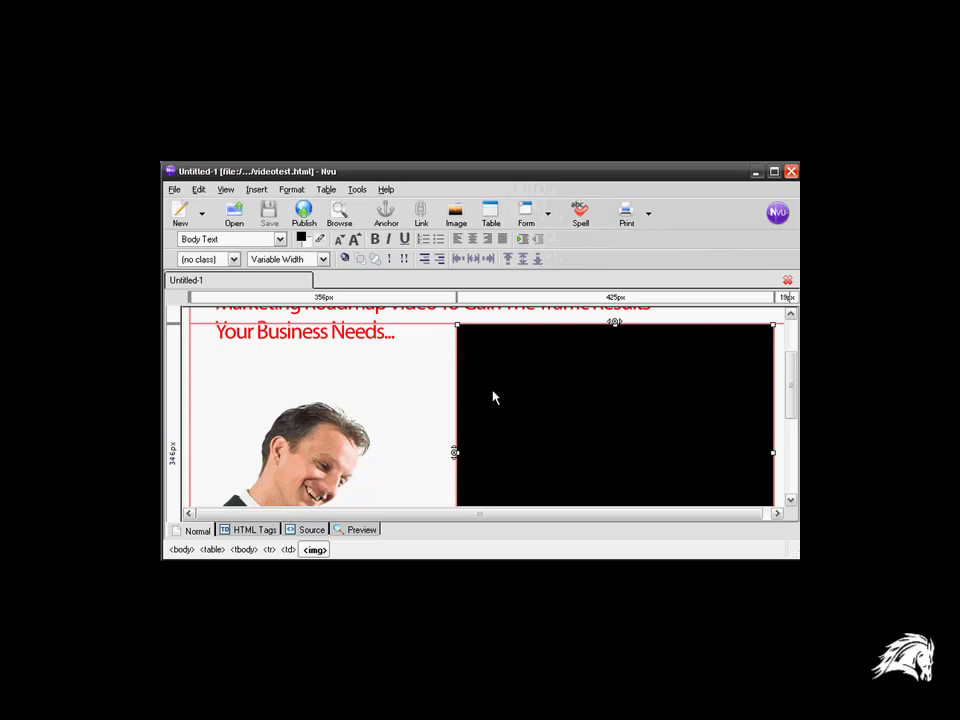
left_click(308, 530)
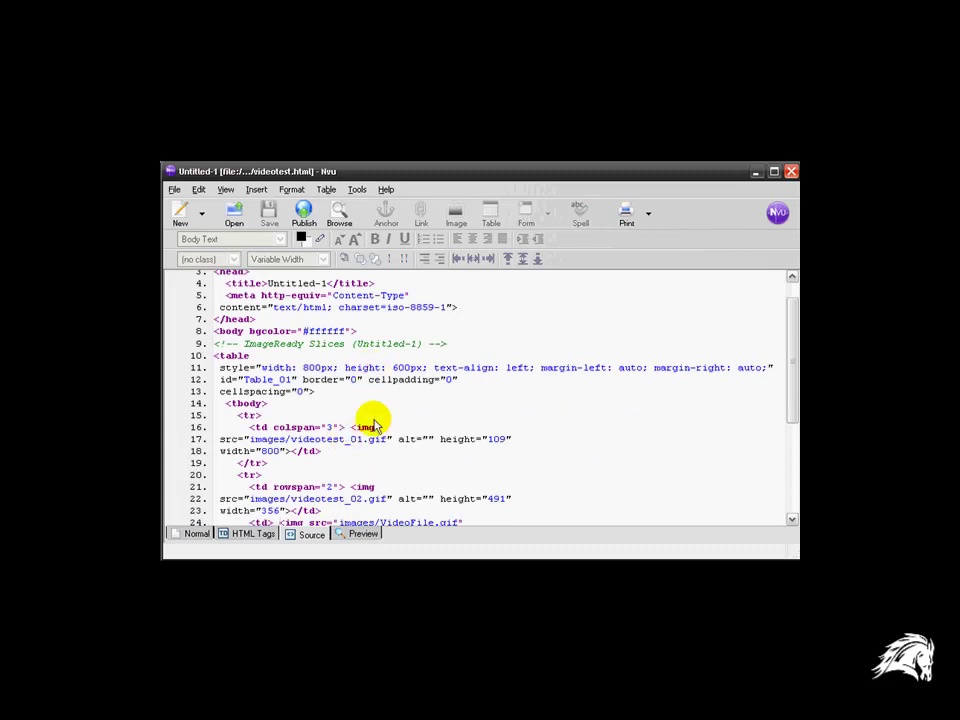
scroll(375, 425, "up", 1)
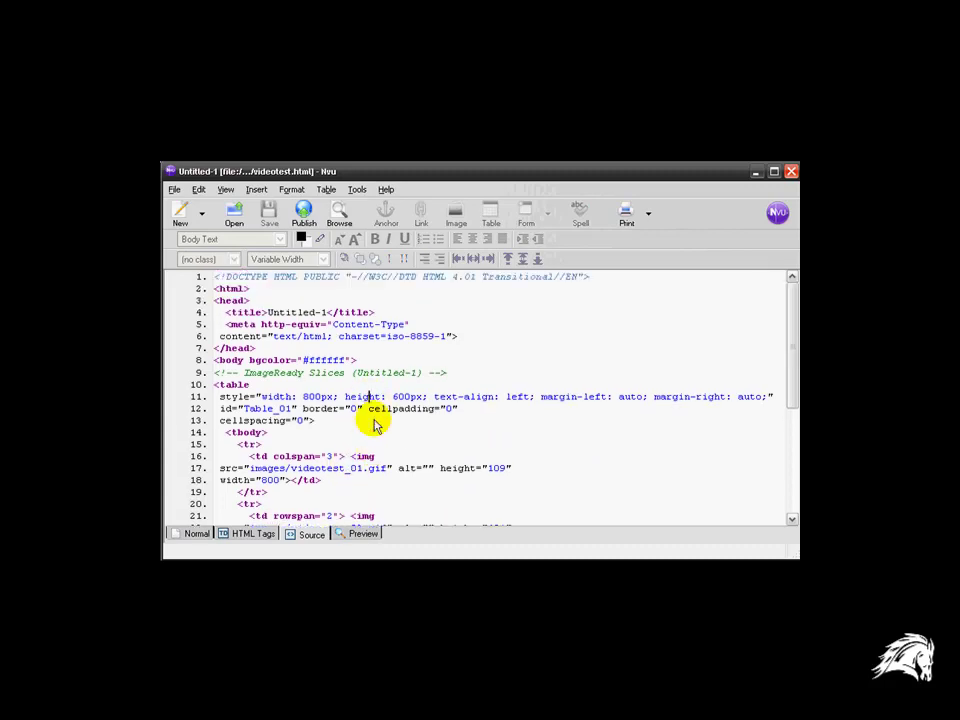
scroll(375, 425, "down", 5)
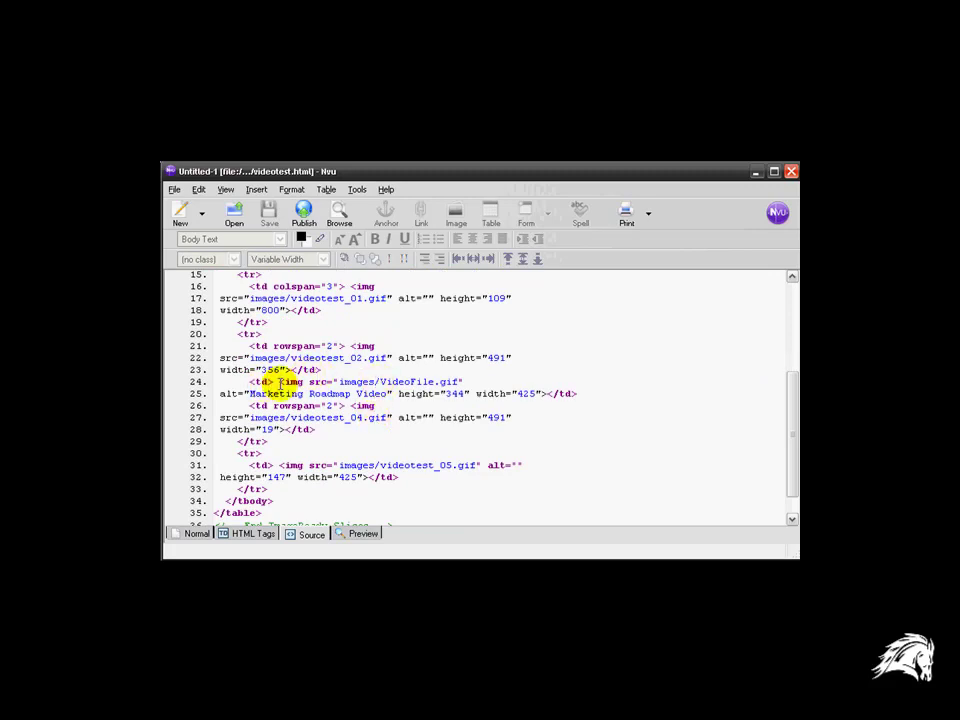
left_click_drag(279, 382, 334, 382)
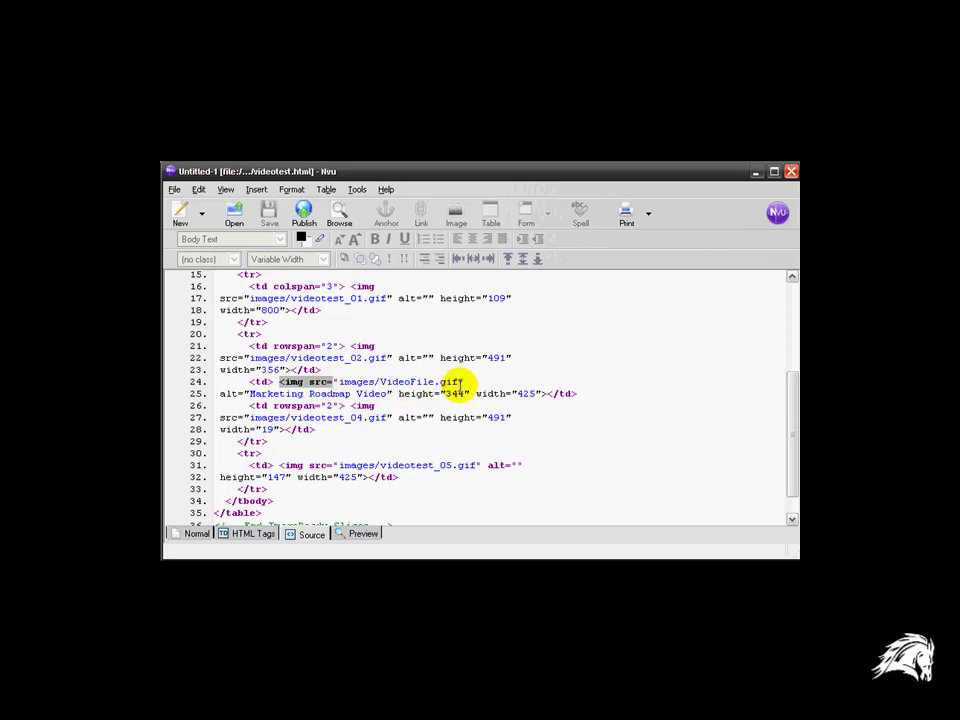
left_click(296, 382)
left_click_drag(282, 382, 548, 390)
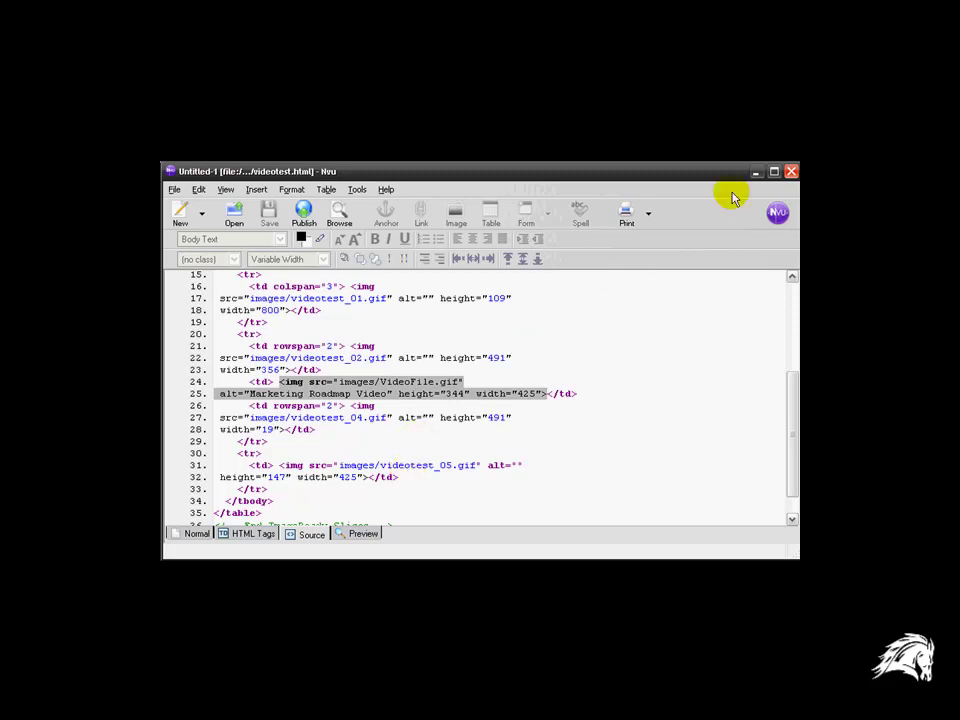
- Switch to the YouTube page of the Marketing Roadmap video, exclude related videos from the embed options, and copy the embed code
left_click(757, 171)
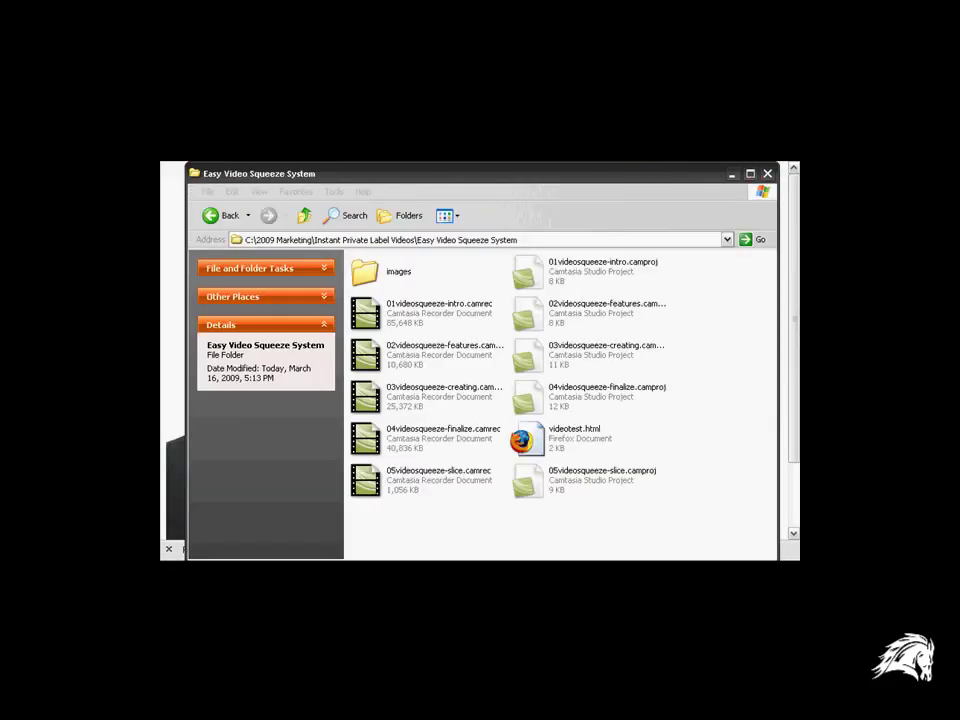
left_click(638, 151)
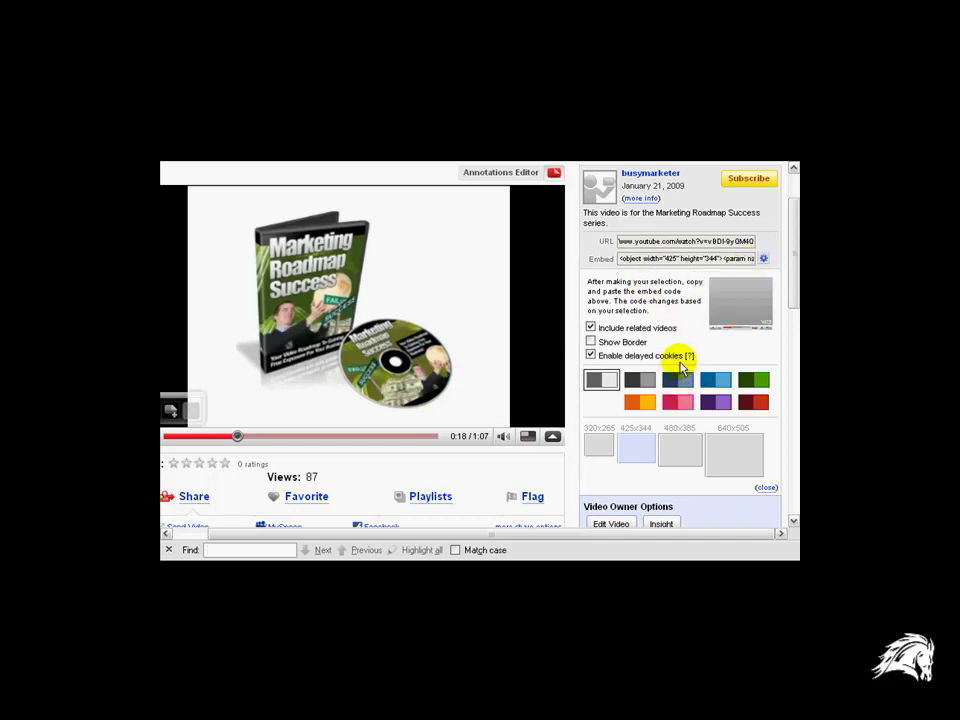
left_click(590, 330)
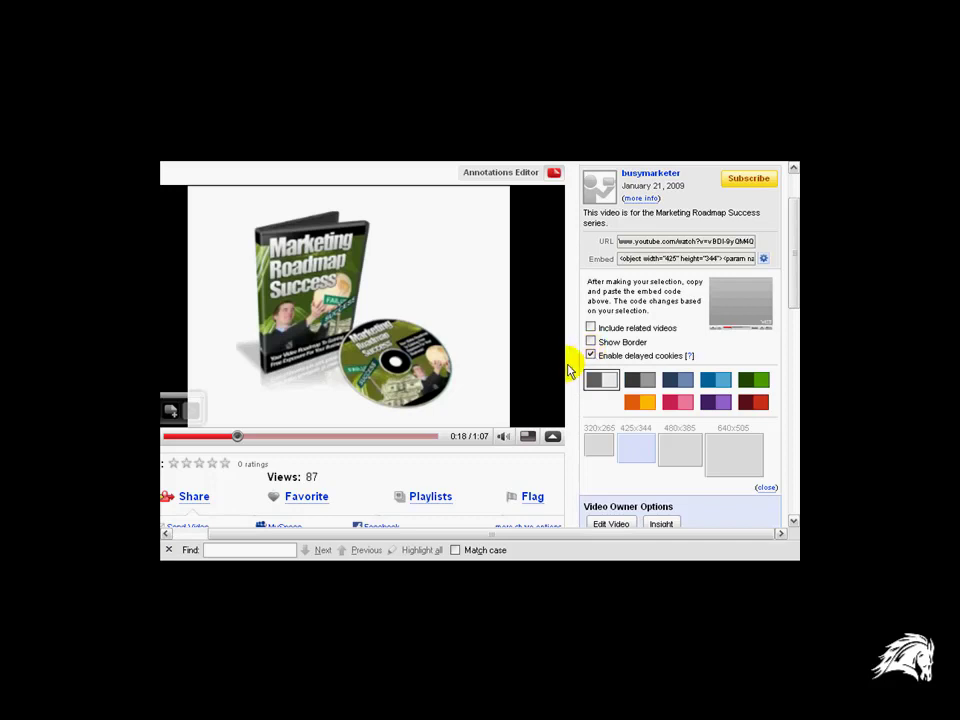
scroll(570, 370, "down", 1)
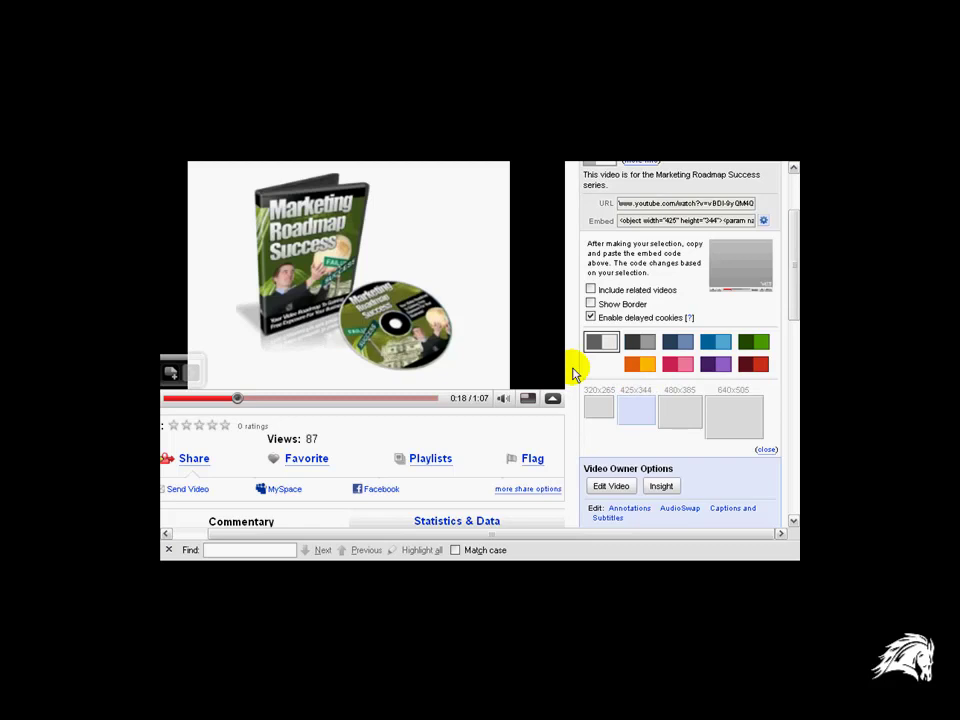
scroll(574, 366, "up", 1)
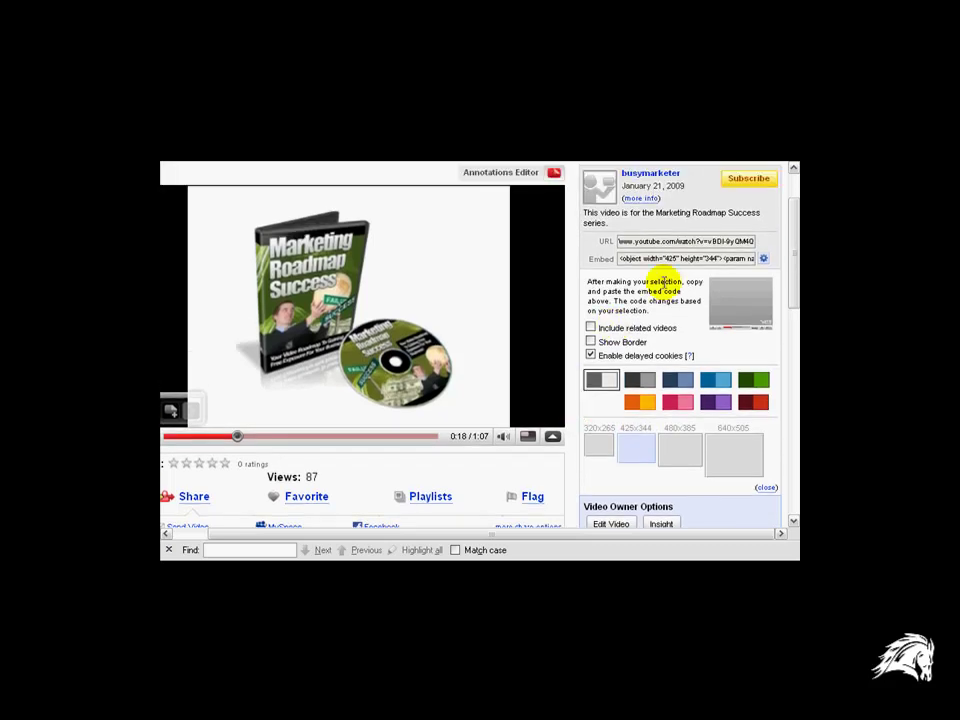
left_click(679, 259)
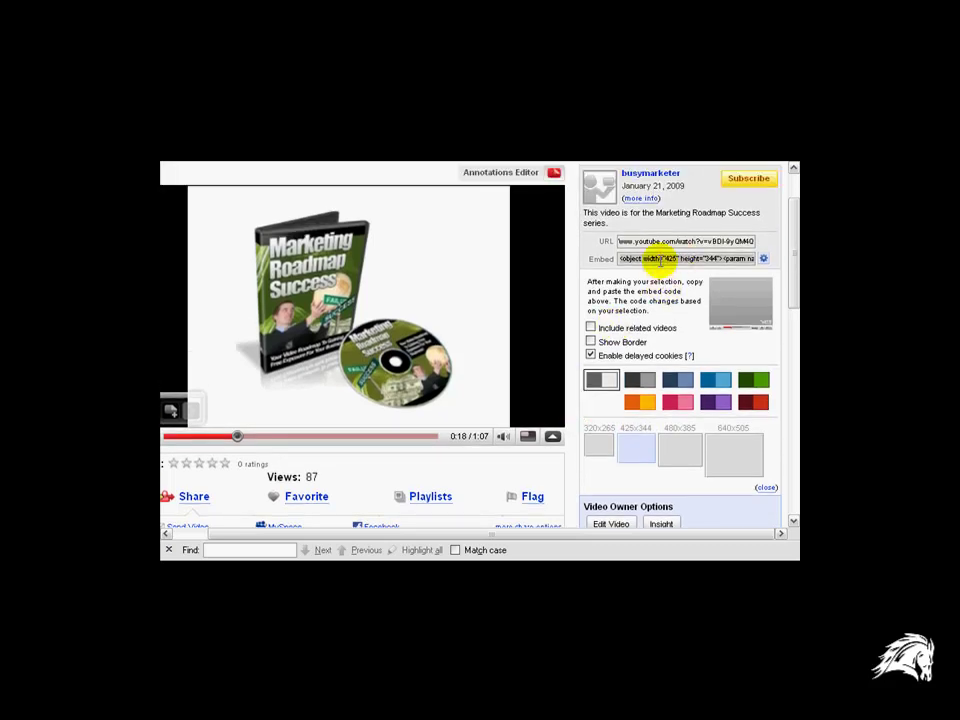
right_click(666, 260)
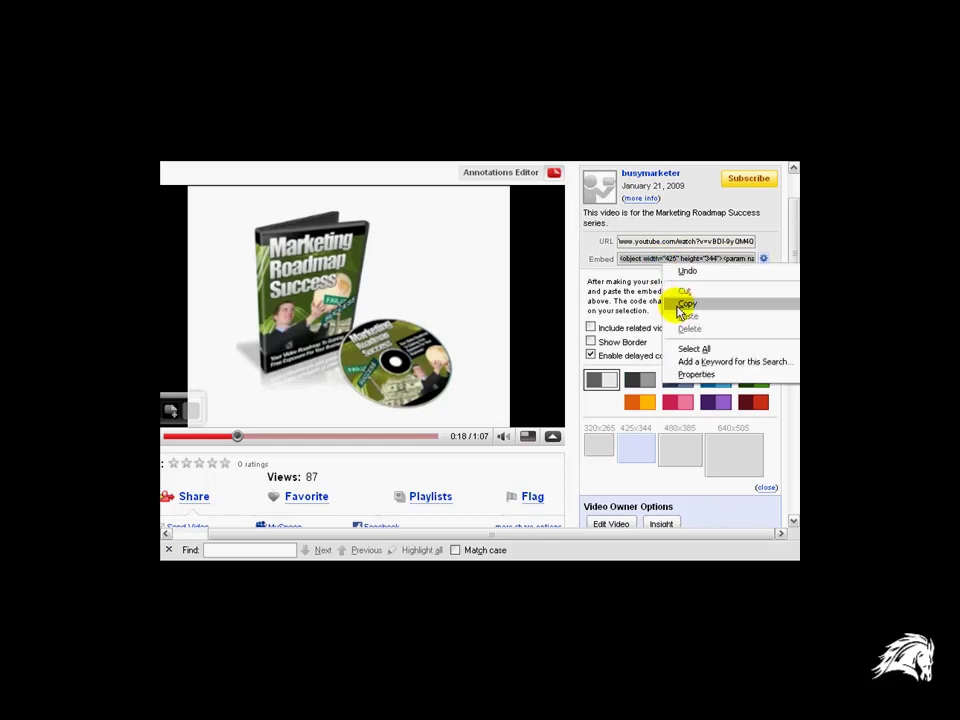
left_click(681, 304)
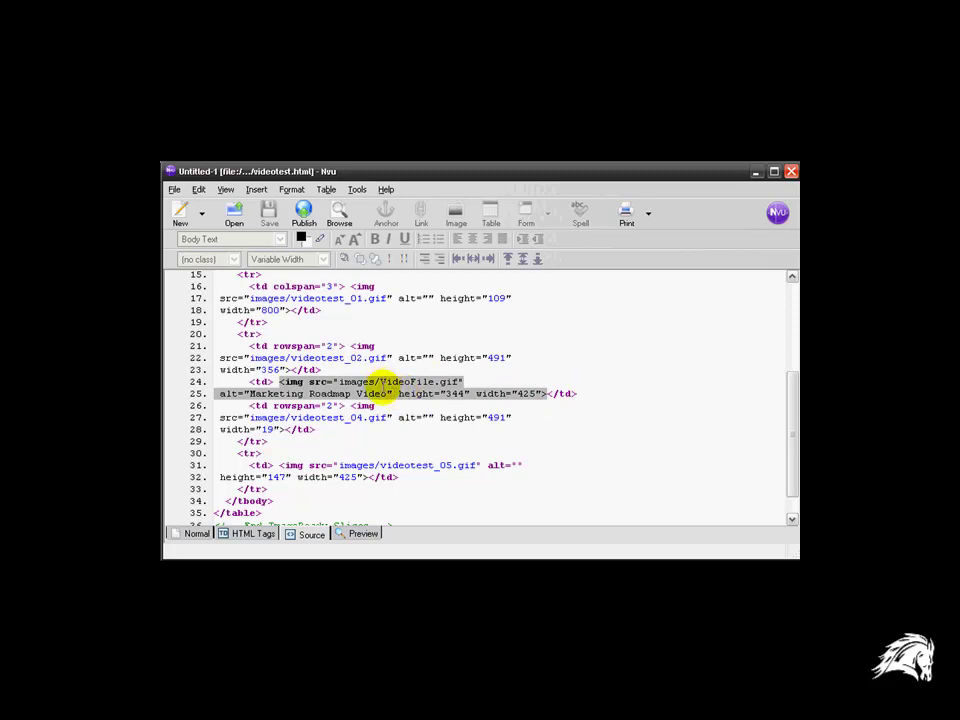
- In Nvu, replace the selected VideoFile.gif img tag with the copied YouTube embed code and save the page
right_click(383, 395)
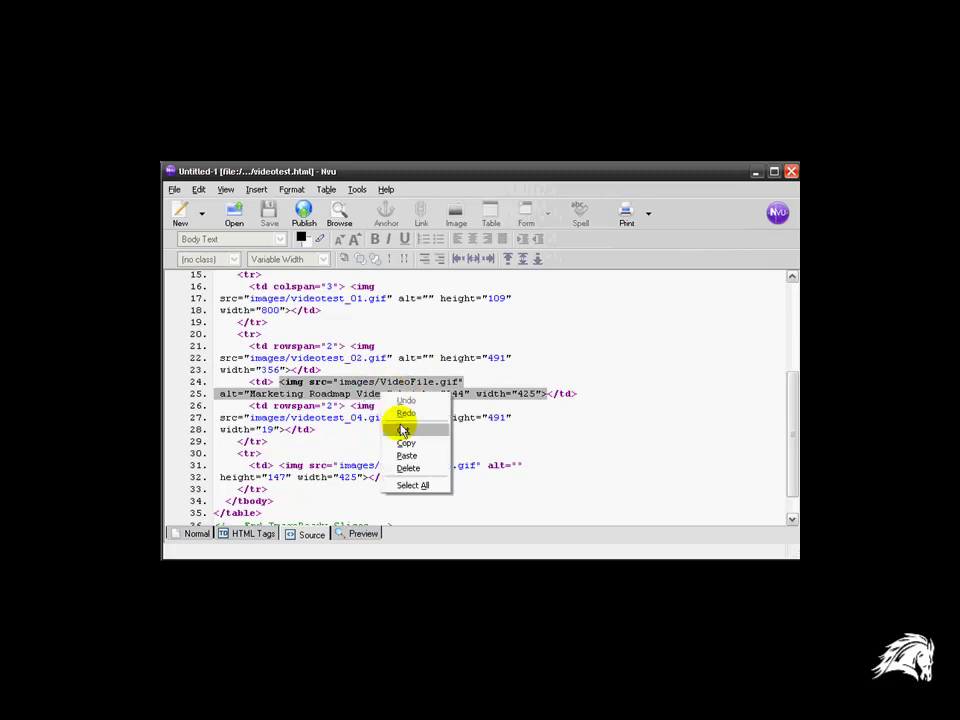
left_click(408, 456)
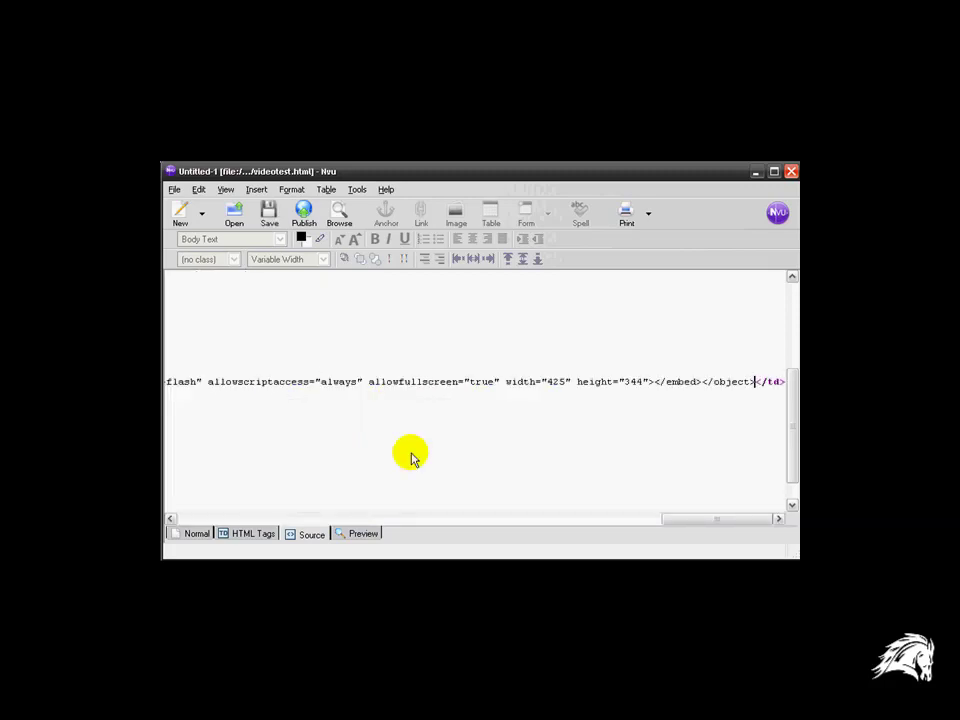
key("Home")
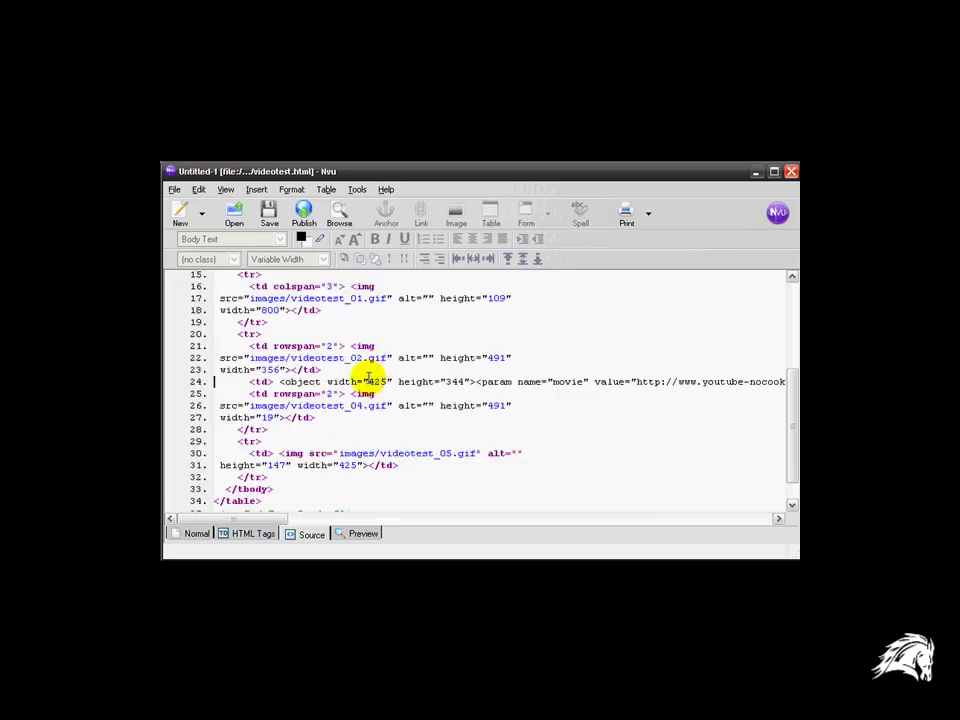
left_click(269, 215)
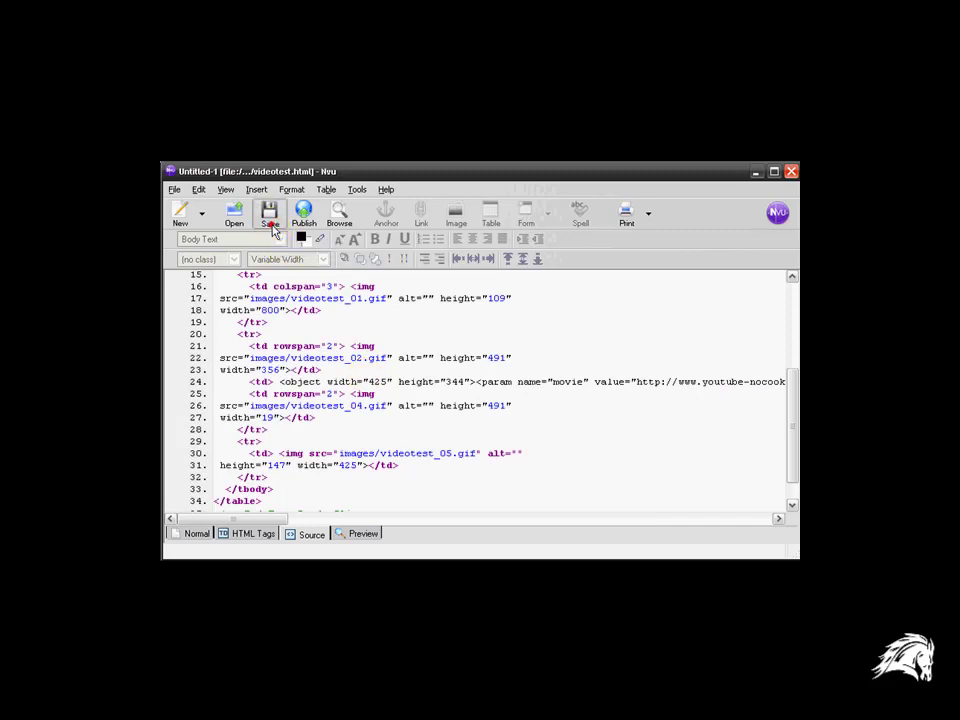
- In the normal page view, insert a table row below the cell containing the videotest_05.gif image
scroll(360, 415, "up", 2)
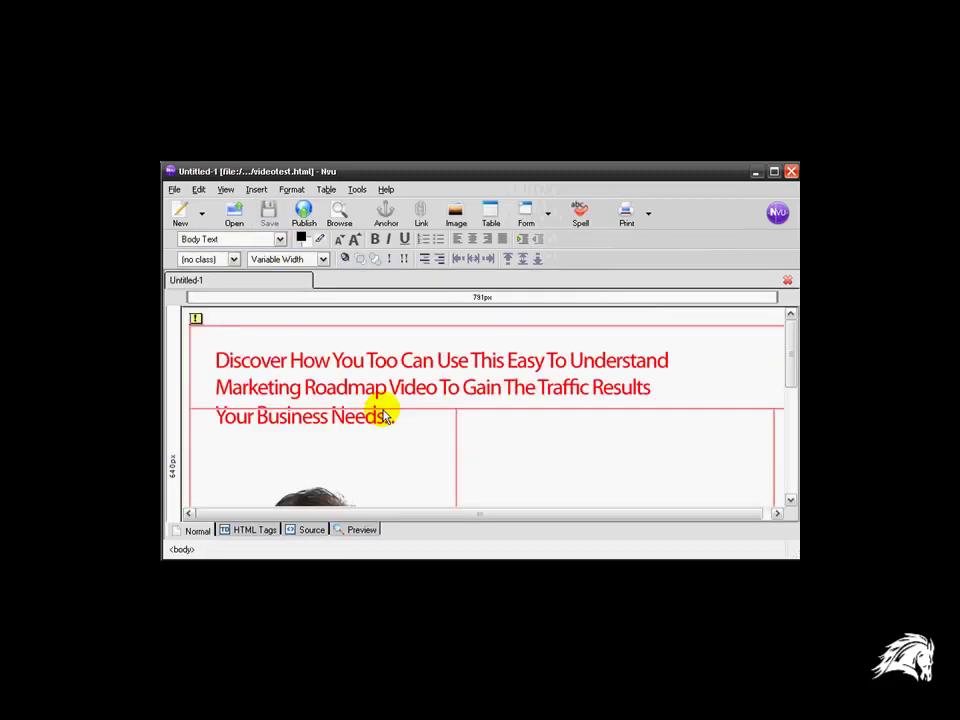
scroll(508, 369, "down", 3)
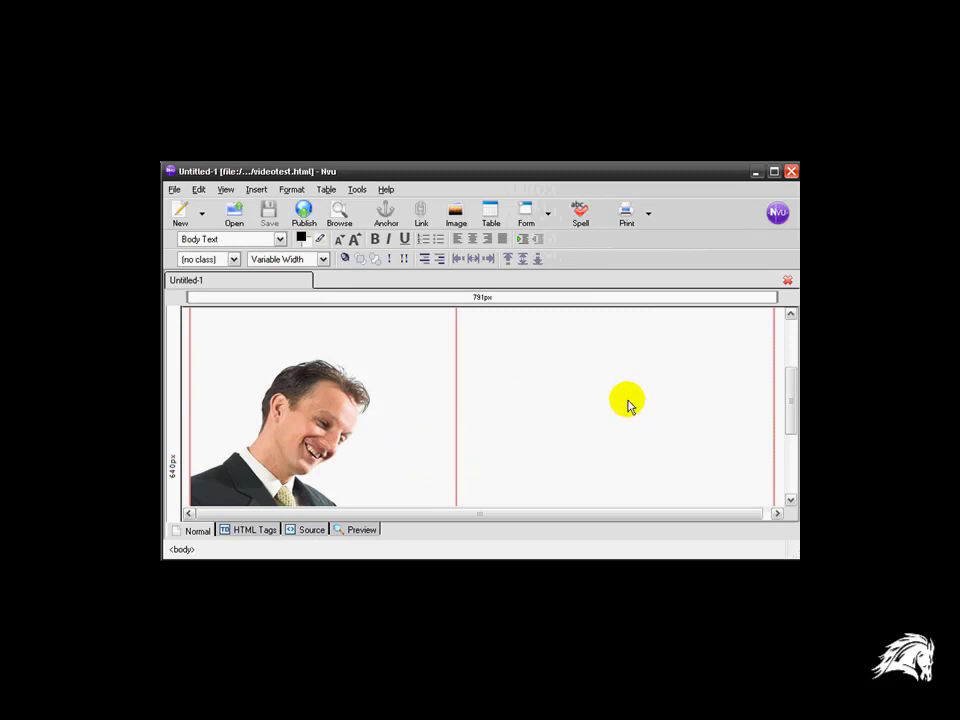
scroll(628, 405, "down", 3)
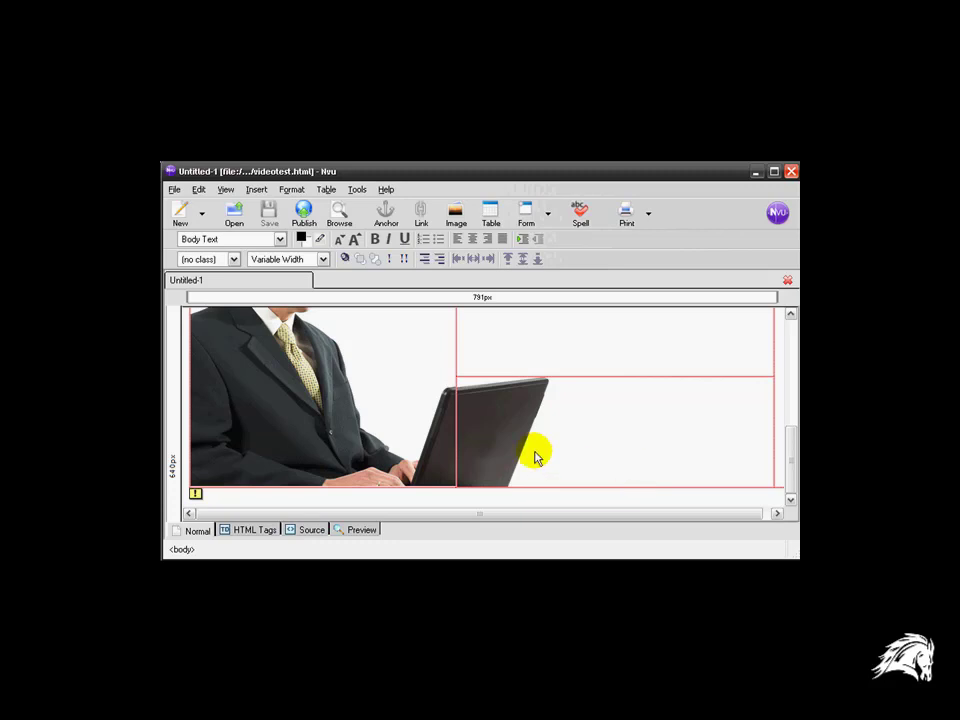
left_click(573, 428)
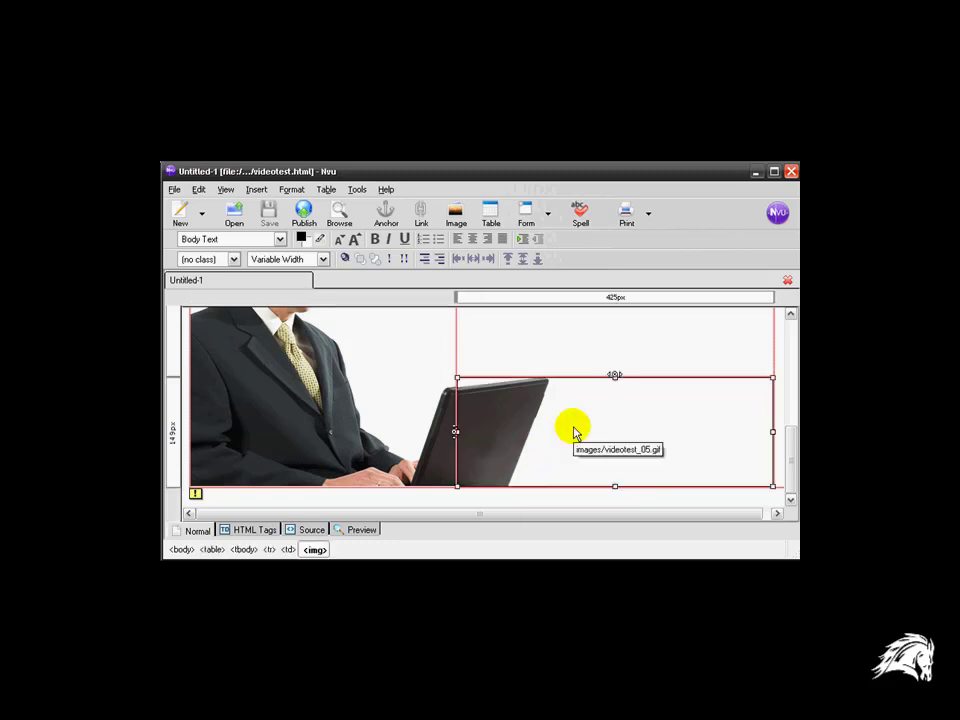
right_click(573, 429)
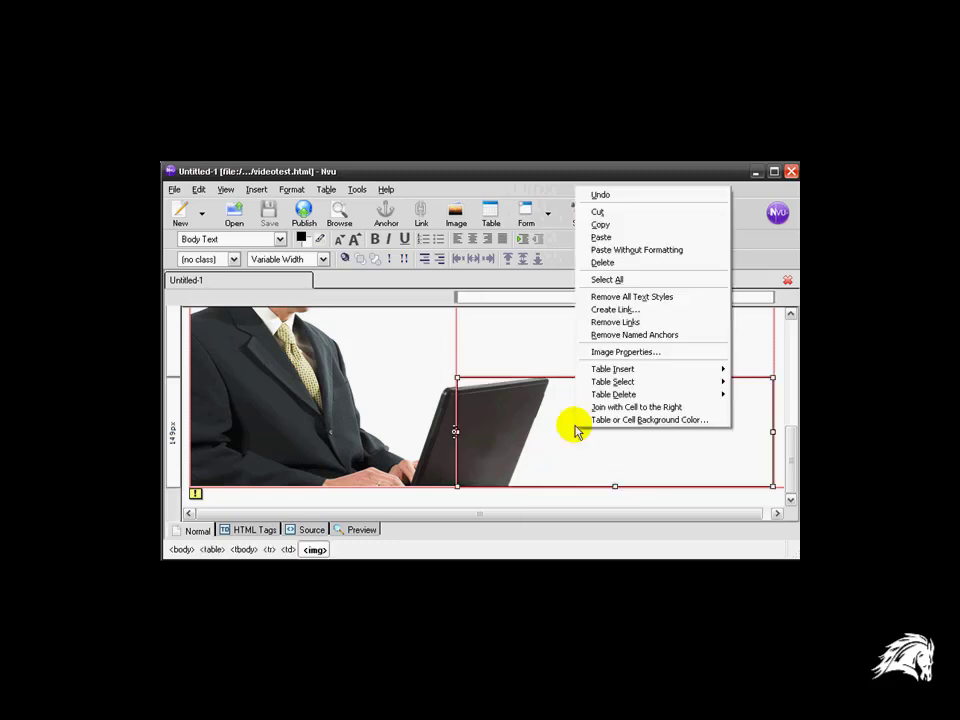
mouse_move(601, 372)
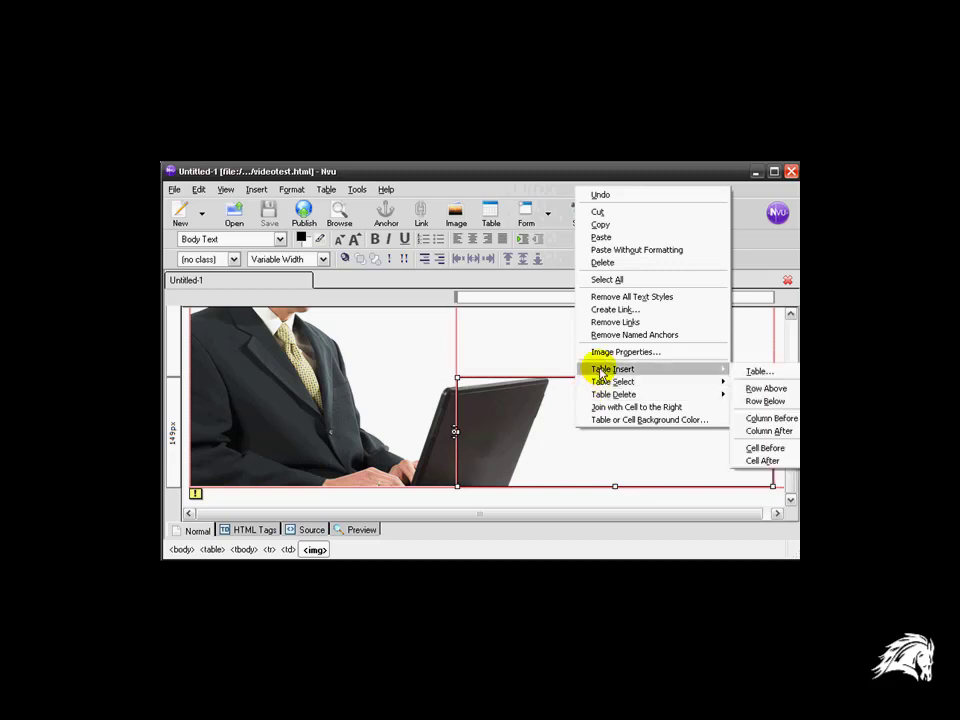
left_click(766, 402)
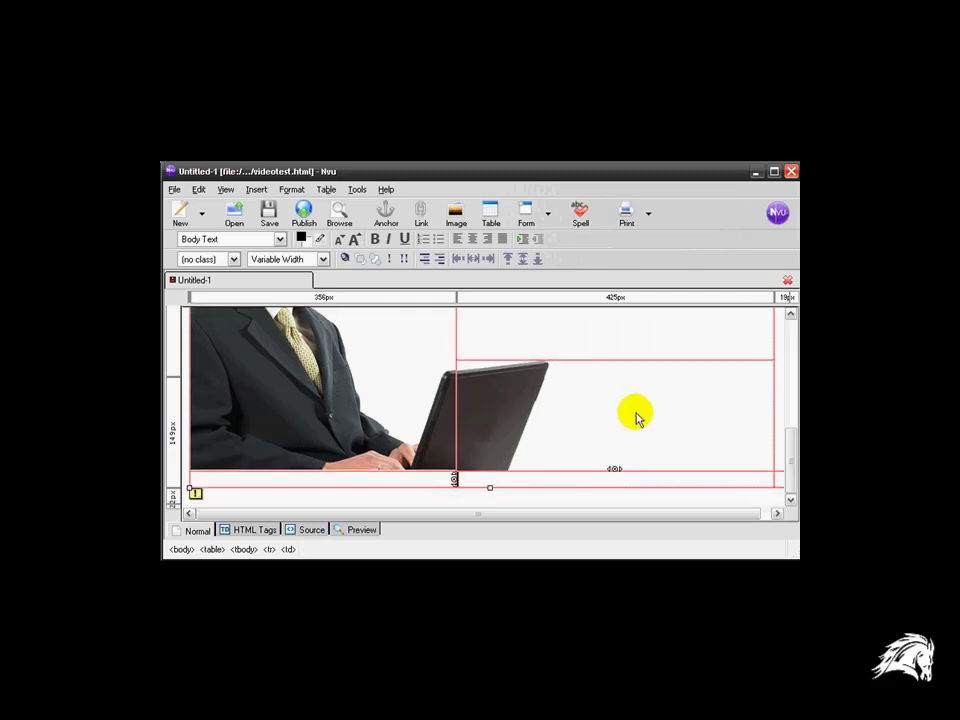
- Join all the cells of the new bottom table row into a single cell
left_click(432, 481)
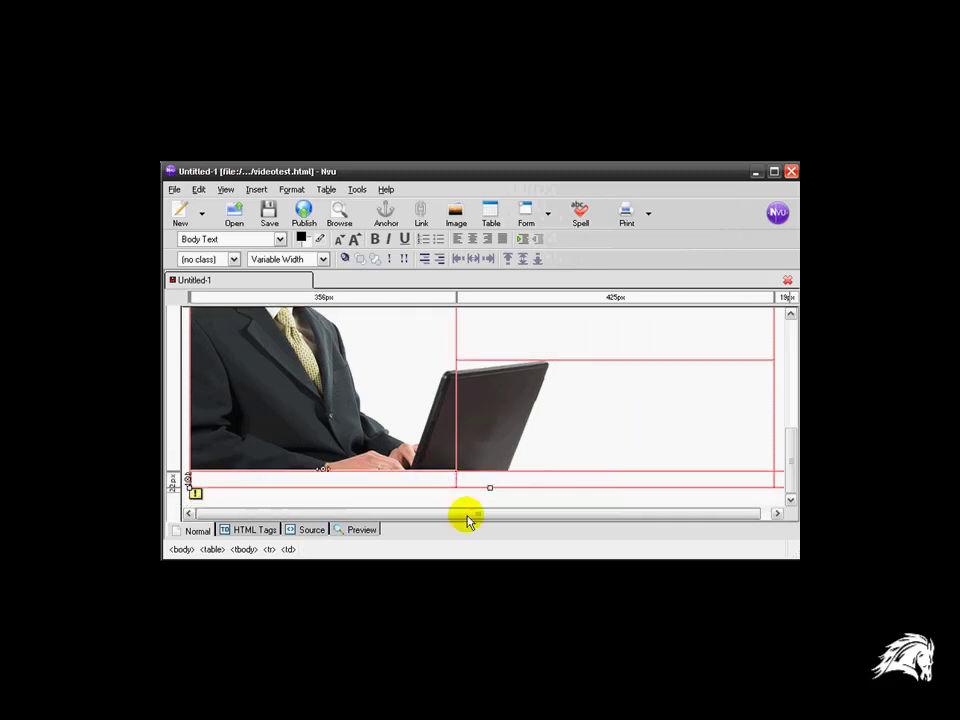
left_click_drag(445, 514, 540, 519)
left_click(421, 486)
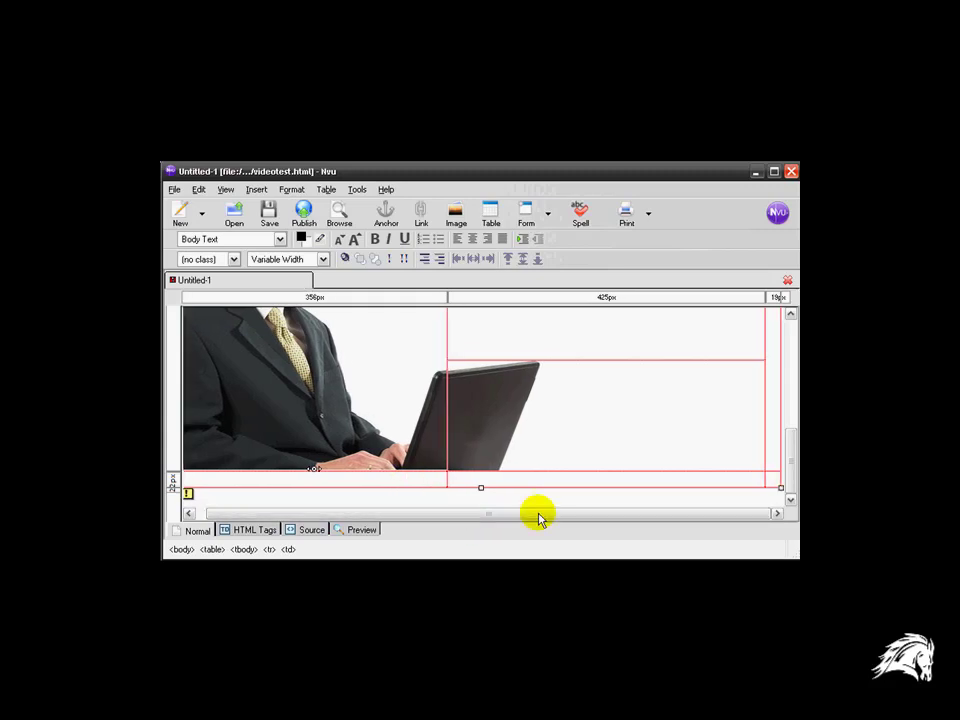
left_click(769, 478, "shift")
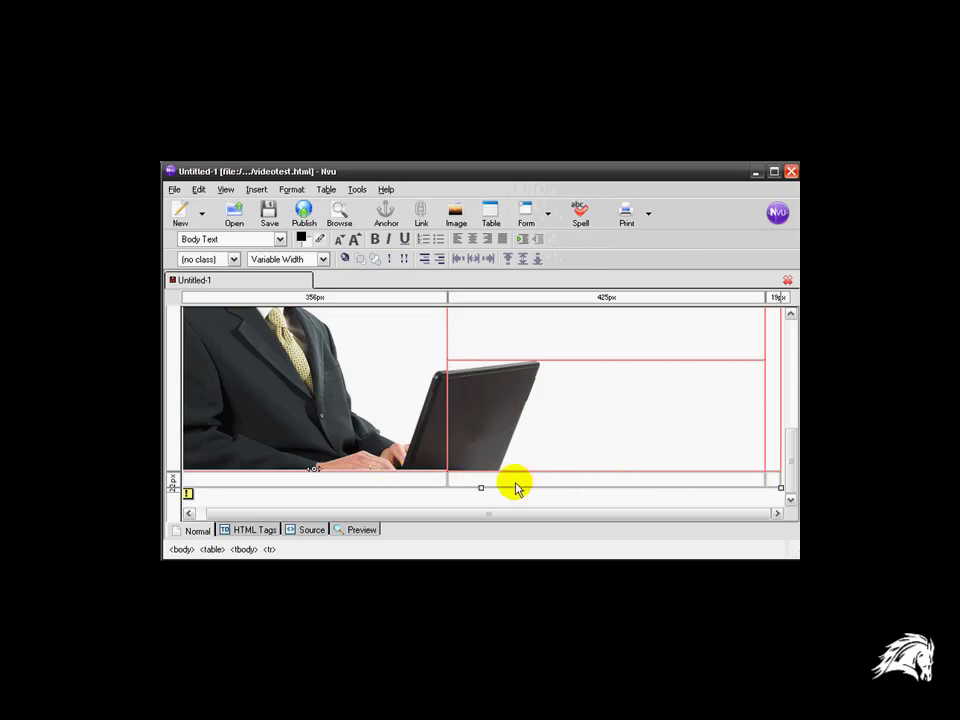
right_click(517, 488)
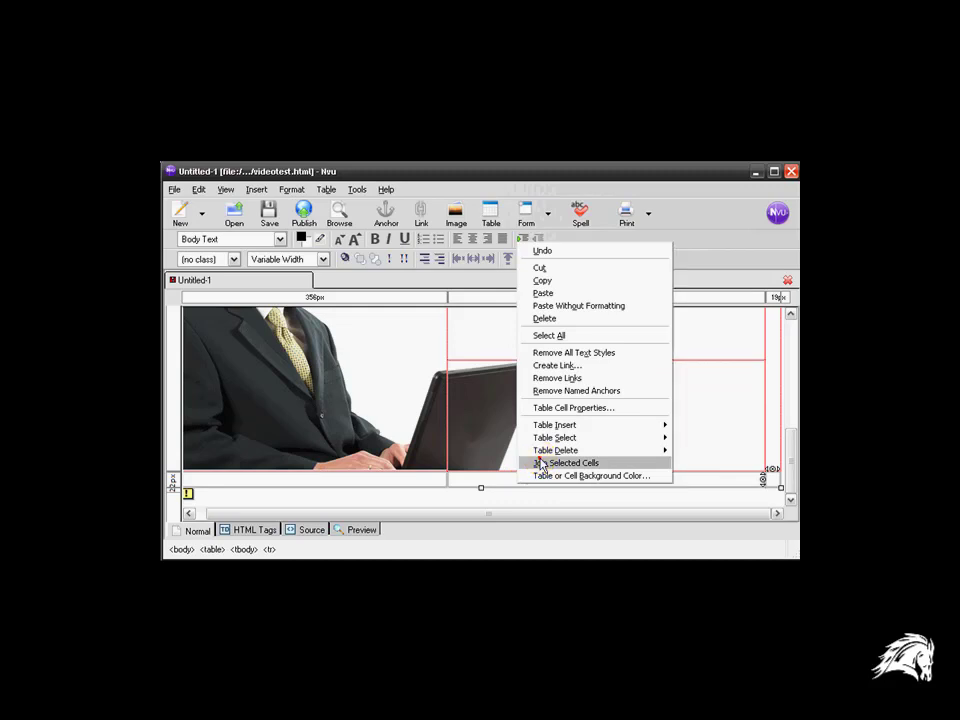
left_click(540, 463)
- Enlarge the joined bottom cell to a height of about 142 px and save the page
mouse_move(446, 481)
left_mouse_down()
mouse_move(461, 501)
mouse_move(462, 482)
left_mouse_up()
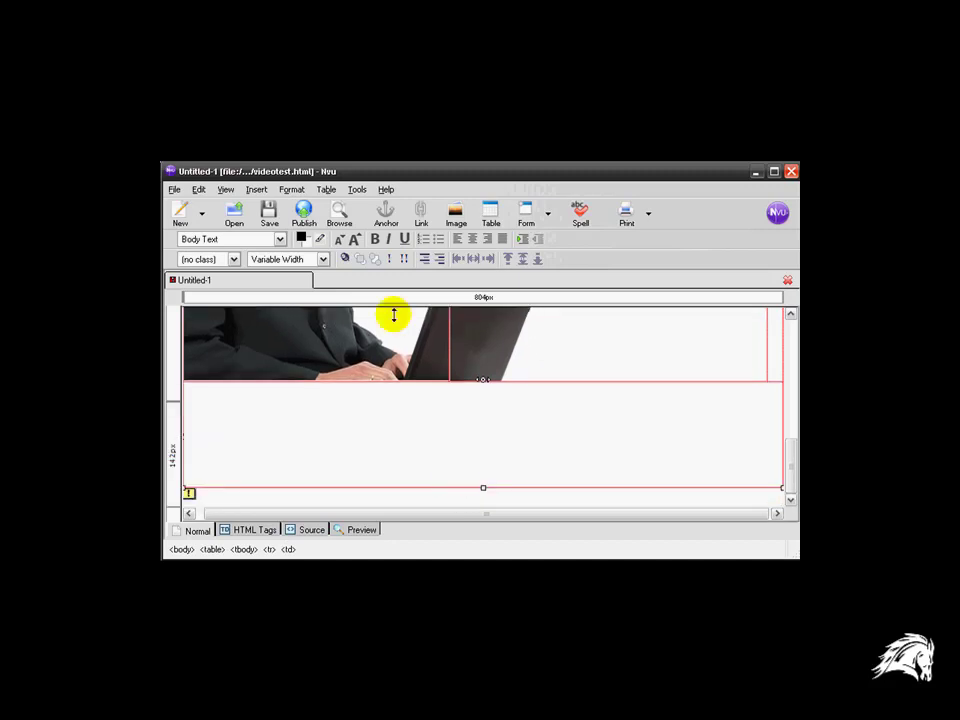
left_click(269, 213)
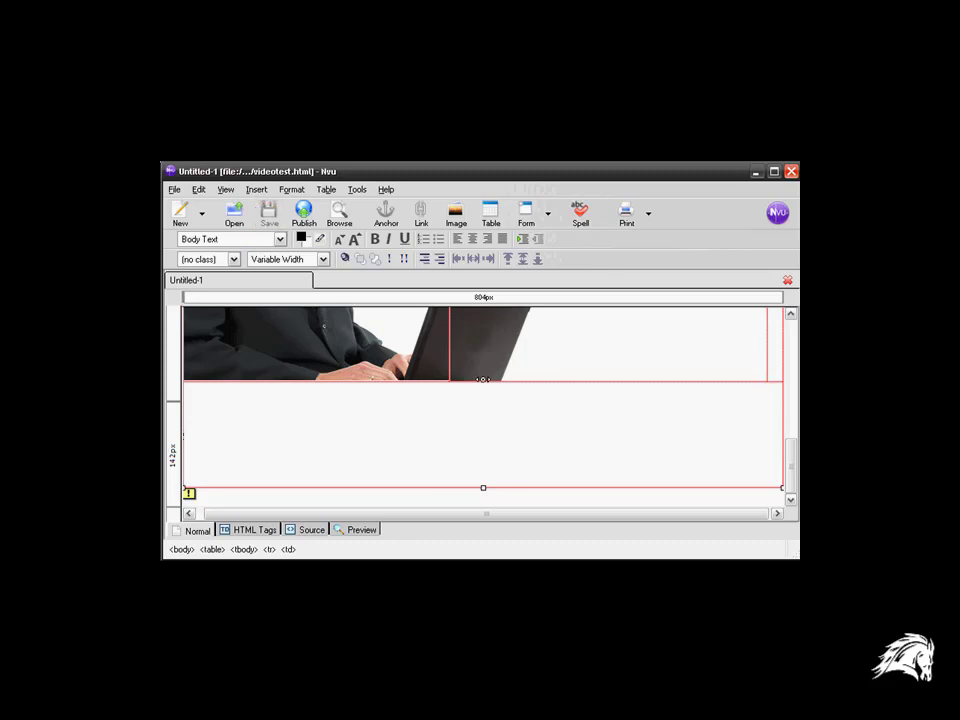
- Add the centred, bold text "Add Opt In Code Here:" to the joined bottom cell and save the page
left_click(388, 446)
left_click(473, 240)
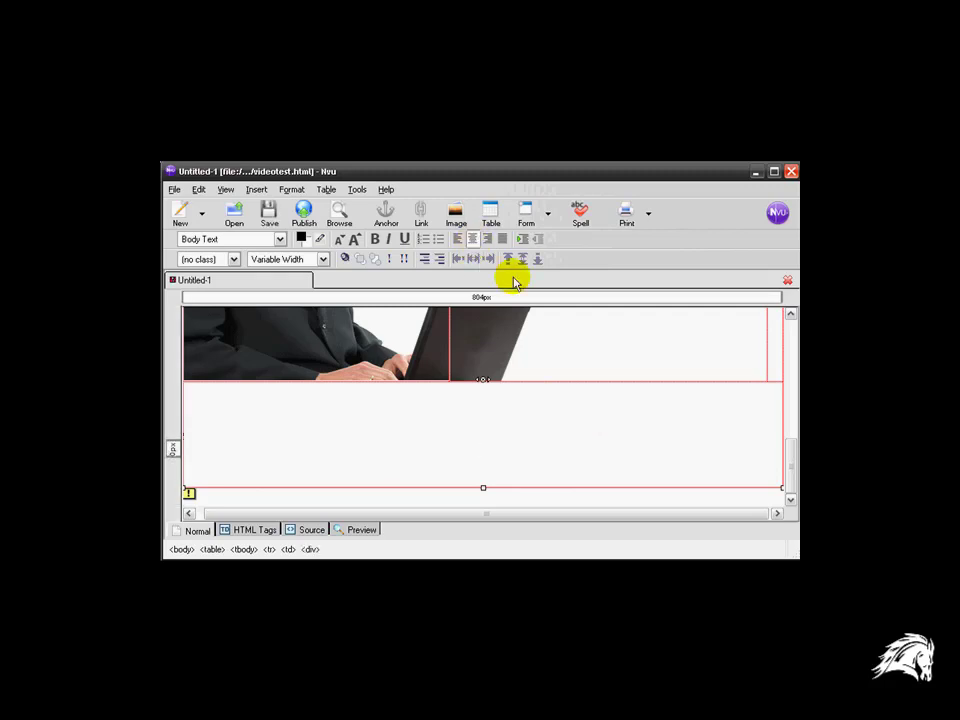
type("Add Opt In Code Here:")
left_click_drag(552, 449, 422, 457)
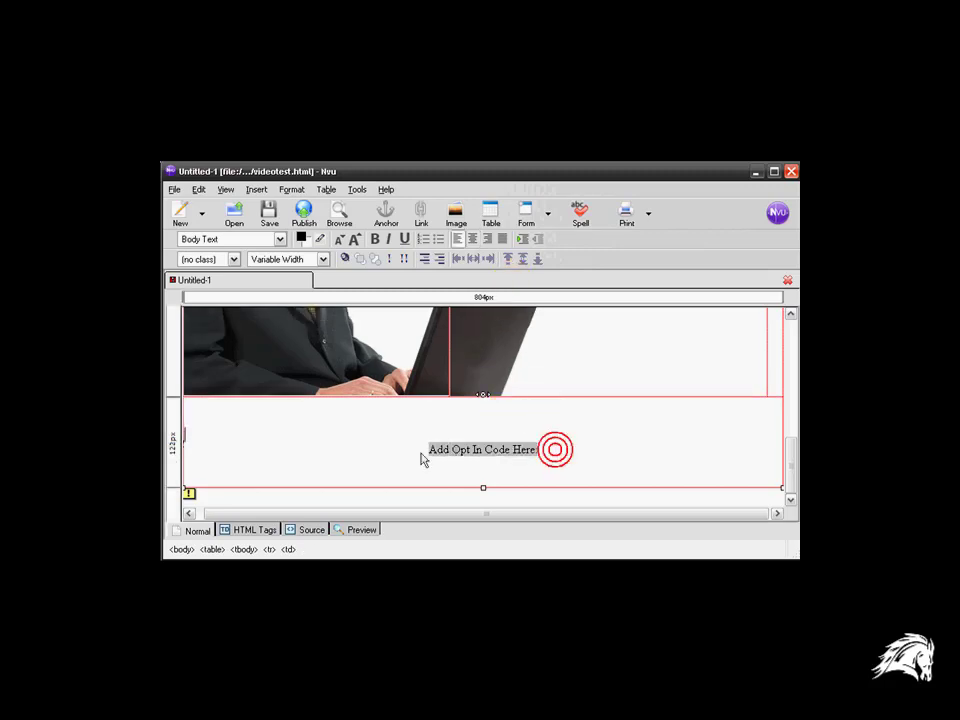
key("ctrl+b")
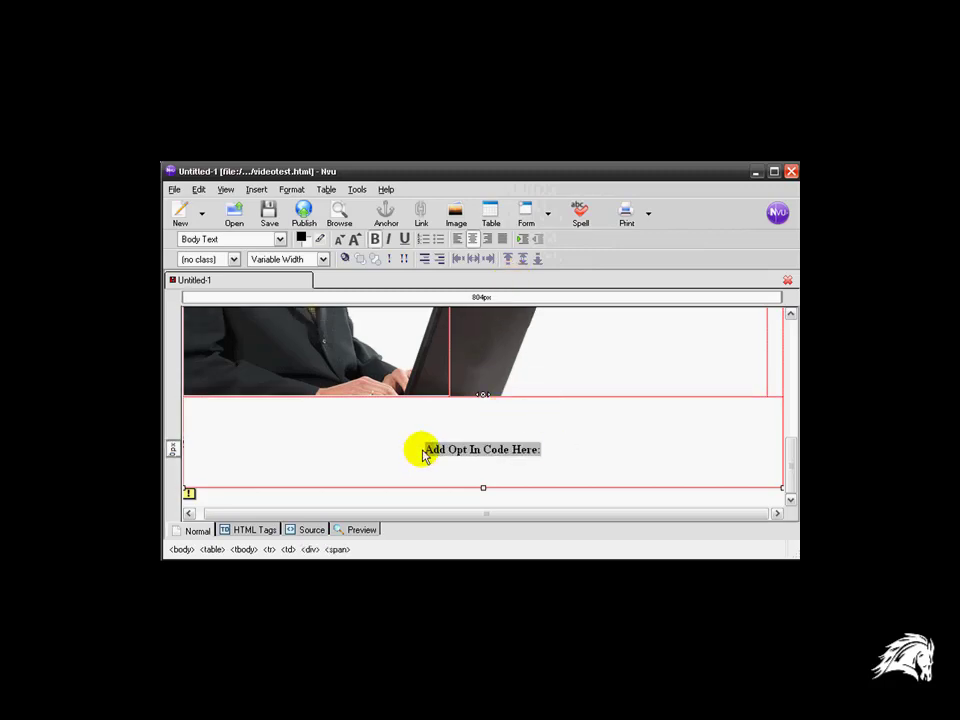
left_click(272, 220)
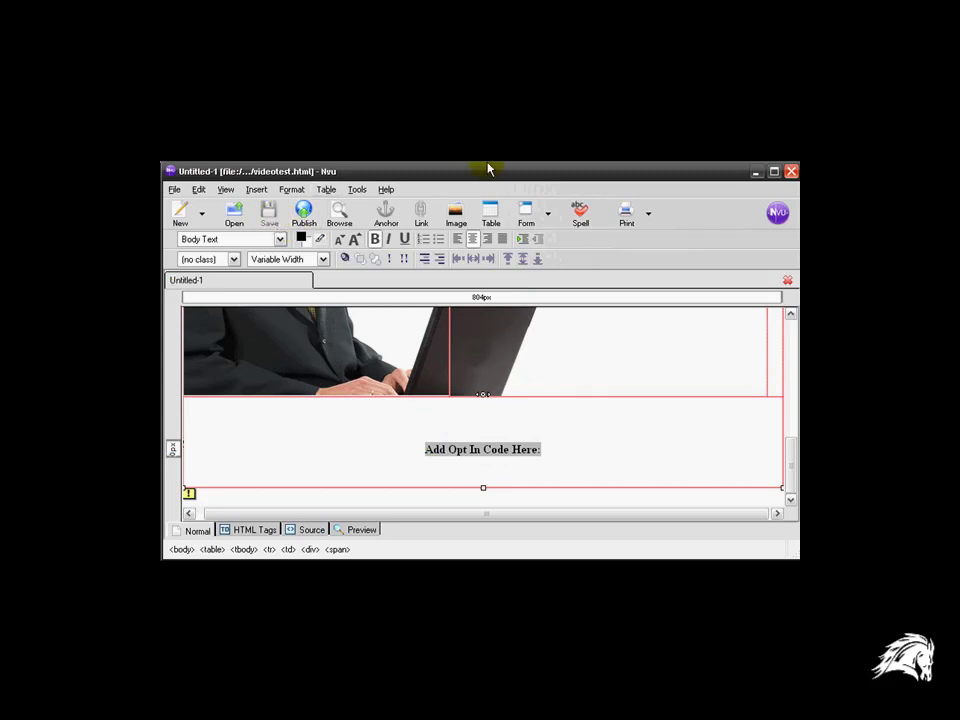
- Switch to Firefox and search Google for aweber
left_click(756, 171)
left_click(568, 289)
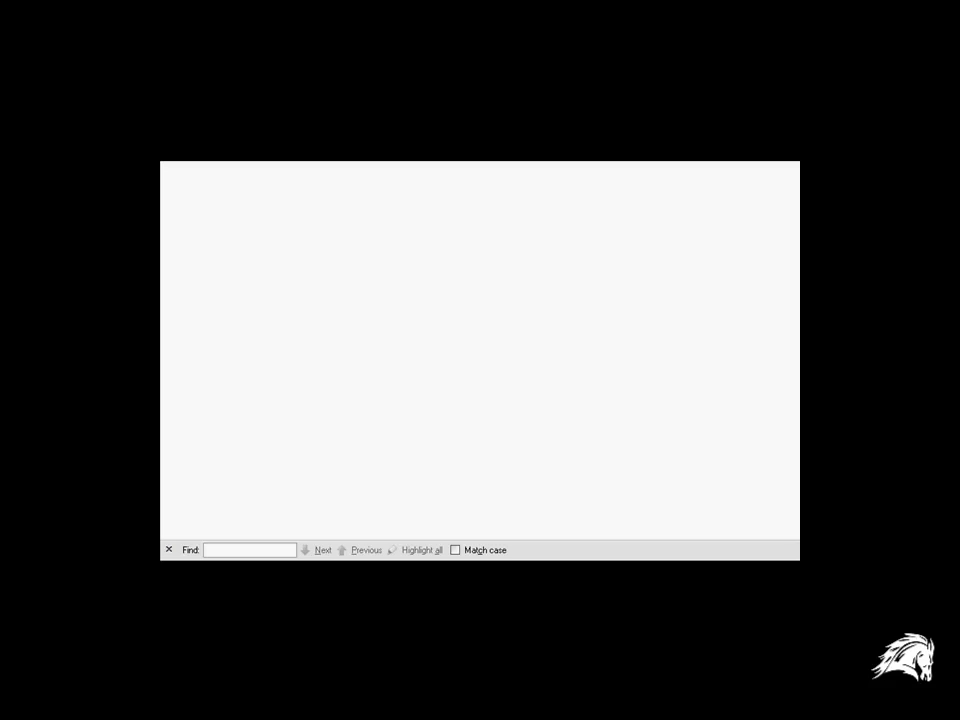
left_click(446, 349)
type("aweb")
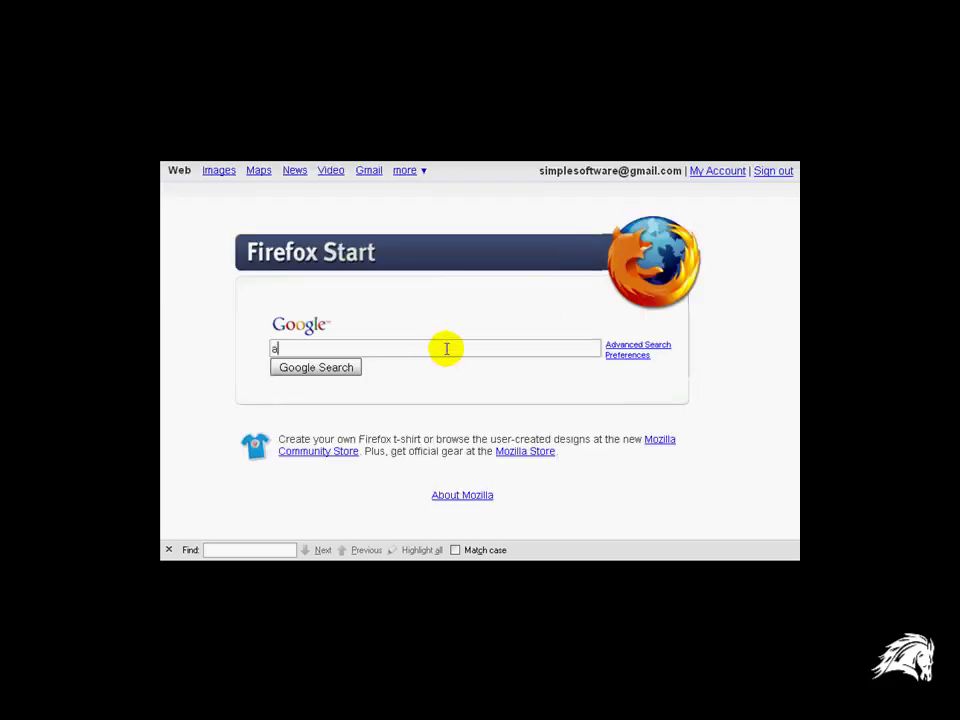
type("er")
key("Return")
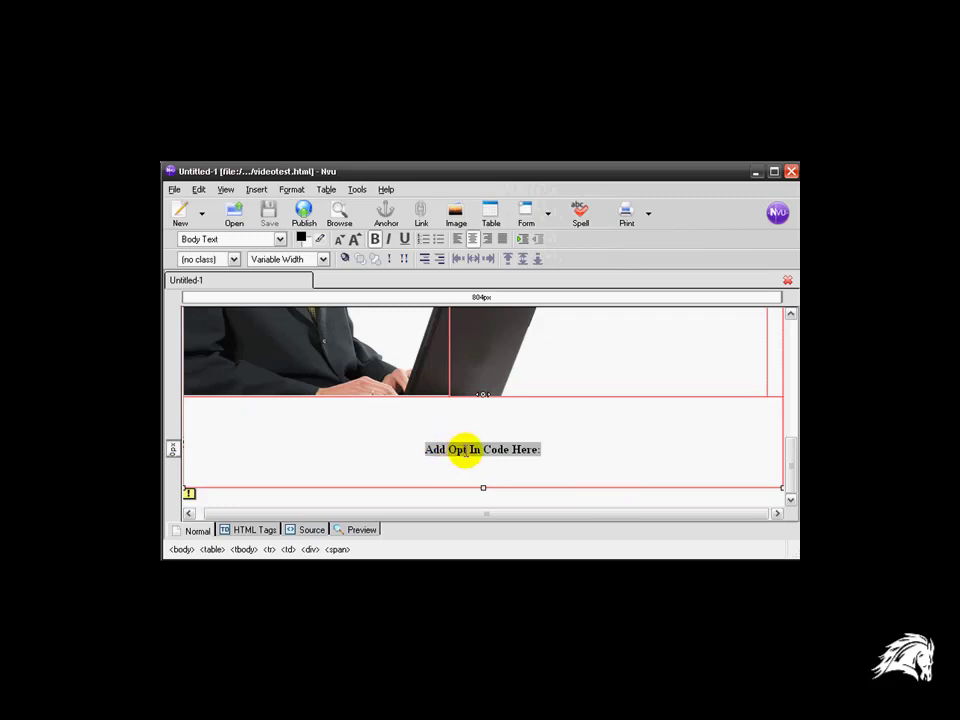
- Back in Nvu, locate the "Add Opt In Code Here:" placeholder in the HTML source and return to the normal page view
left_click(311, 530)
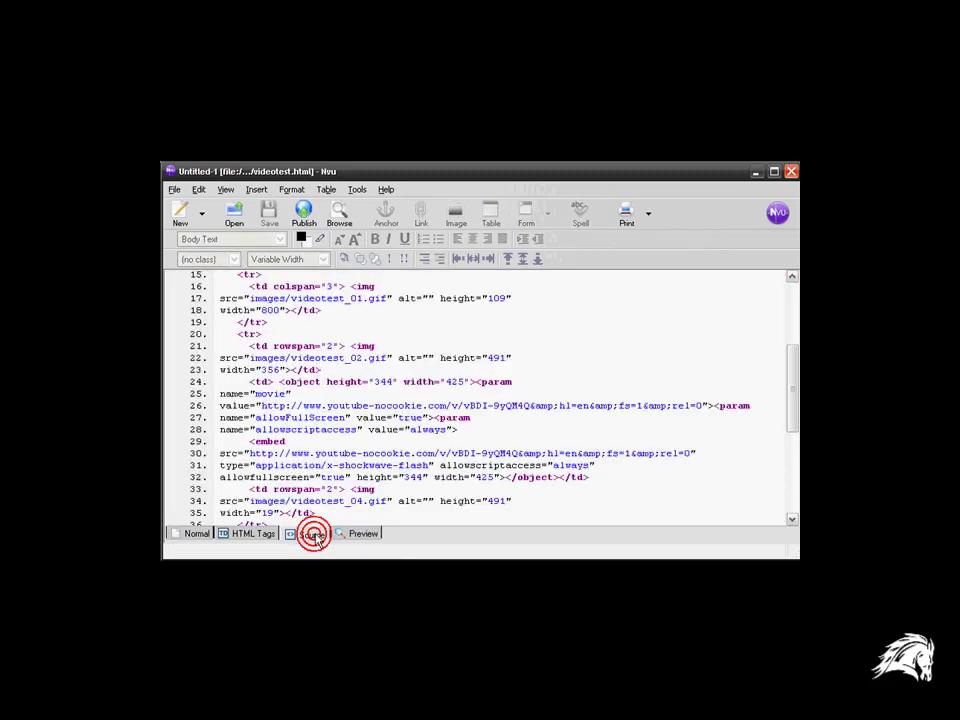
left_click_drag(789, 364, 790, 440)
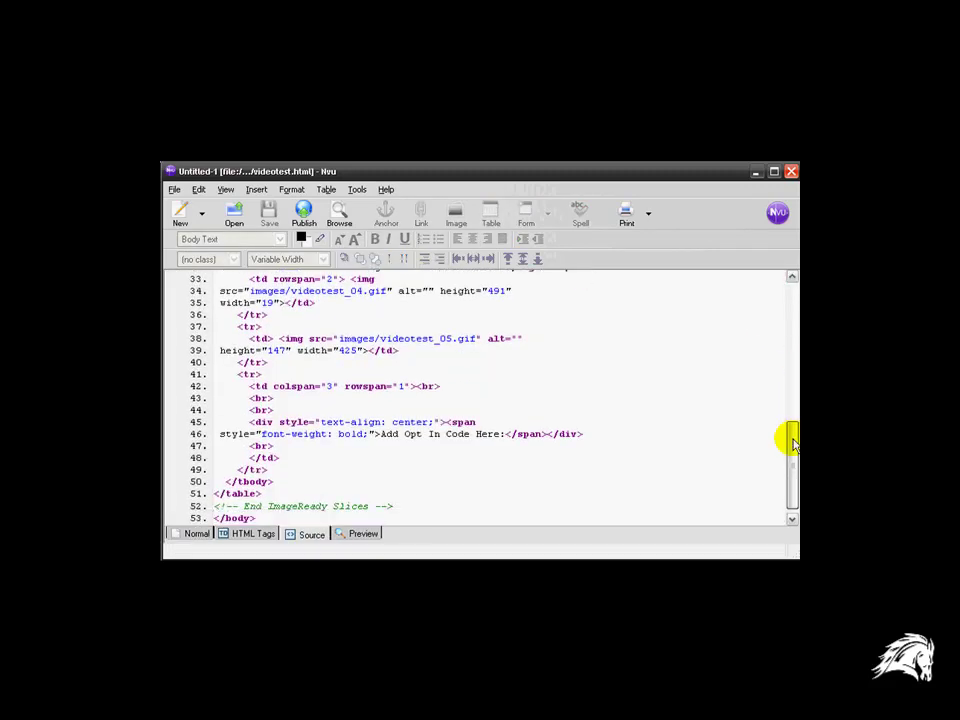
left_click_drag(377, 440, 503, 443)
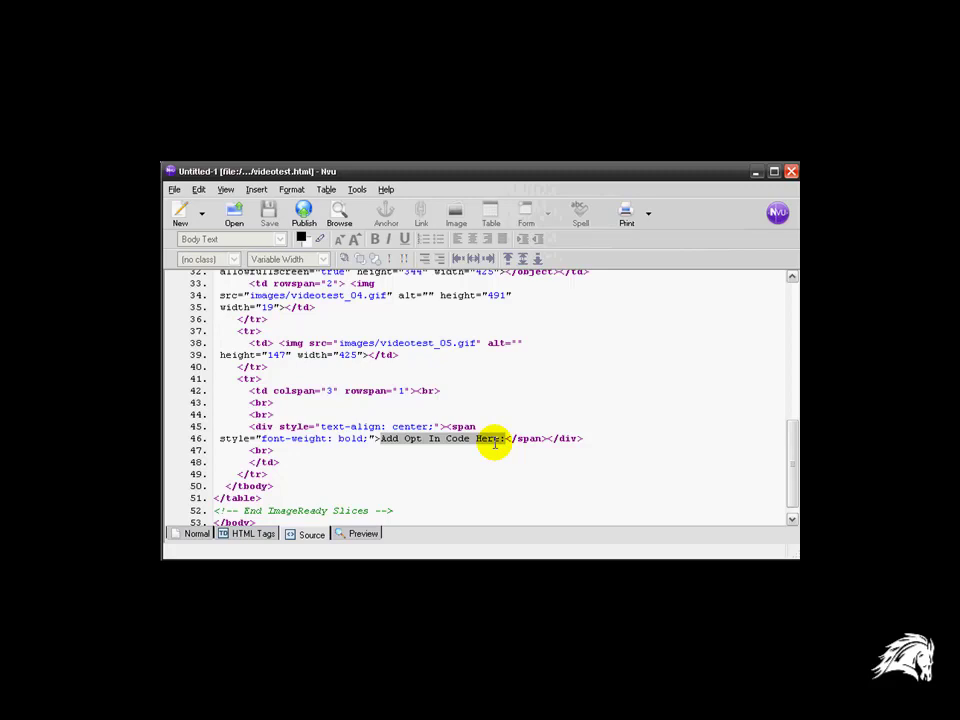
left_click(197, 535)
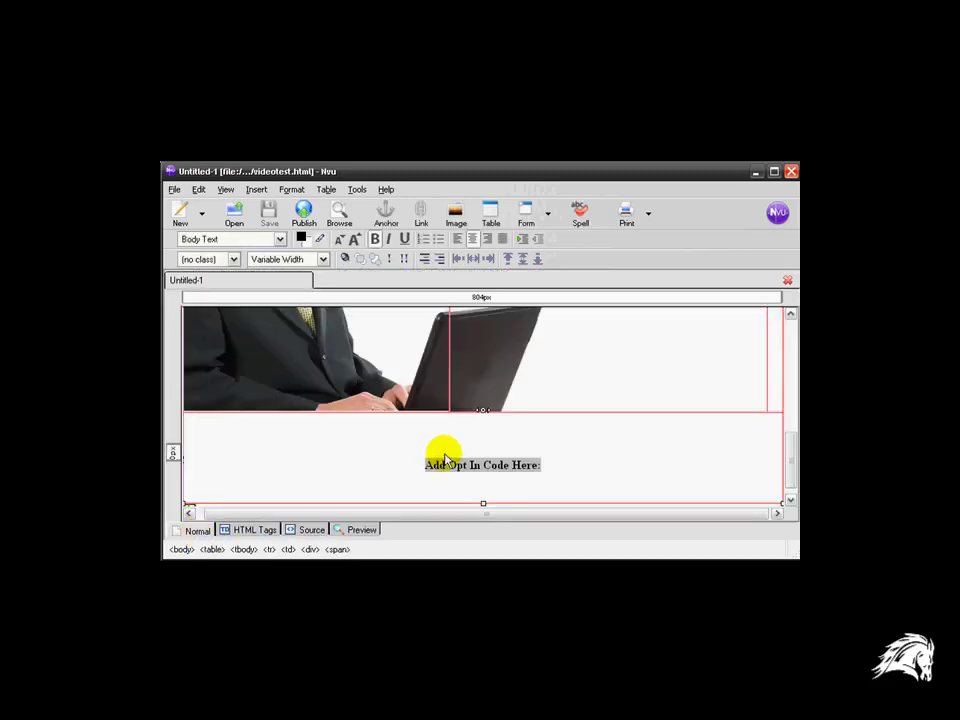
left_click(559, 475)
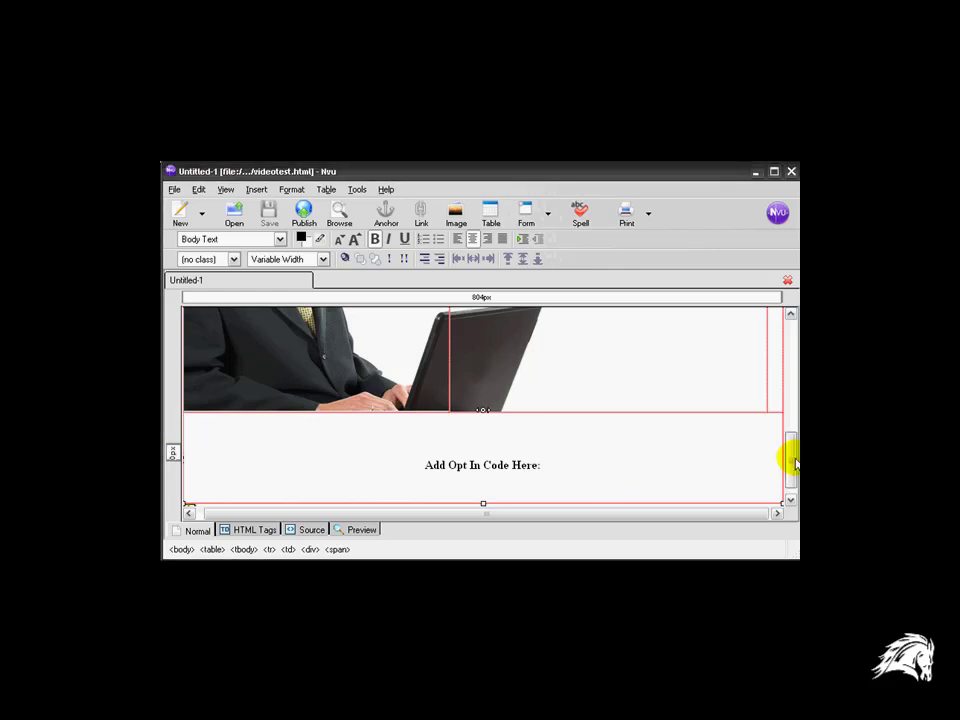
- Set the page background colour to dark blue, #000066, with custom page colours
scroll(793, 460, "up", 10)
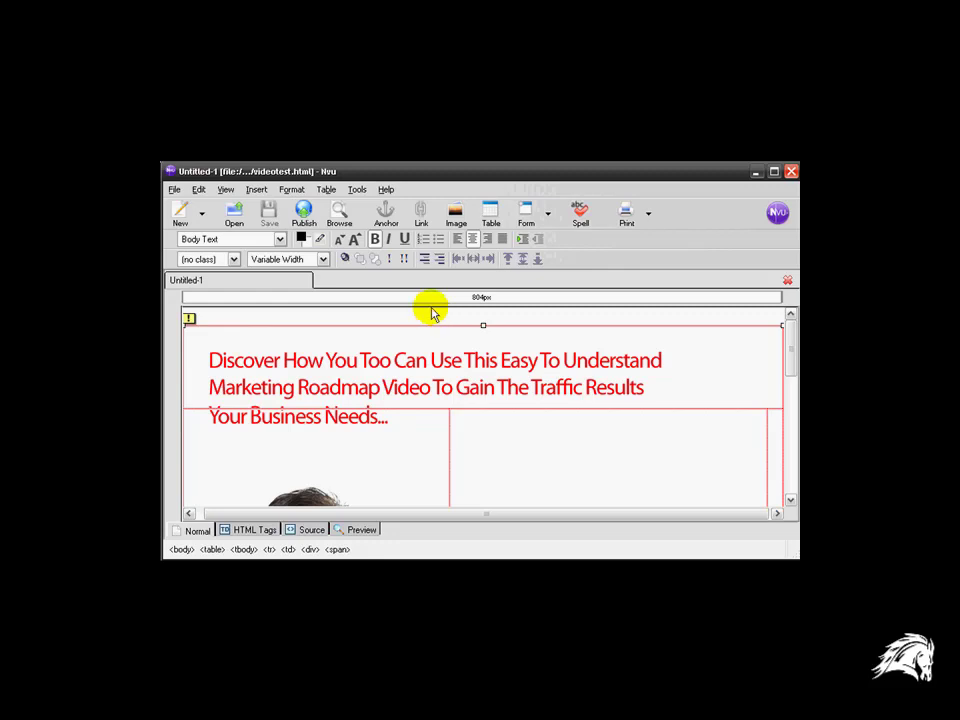
left_click(256, 189)
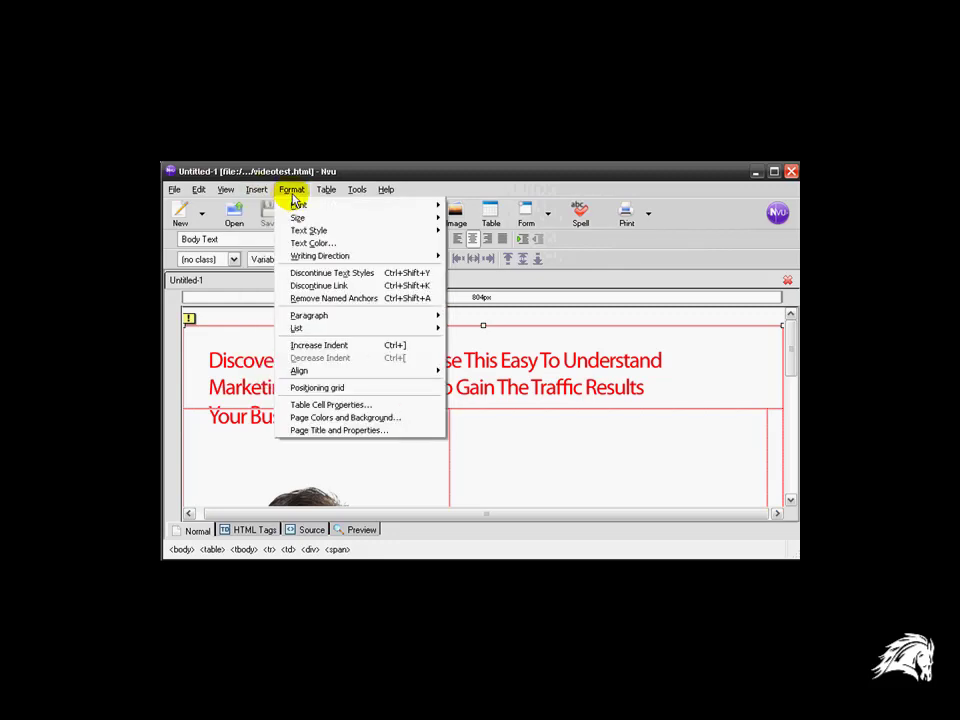
left_click(301, 422)
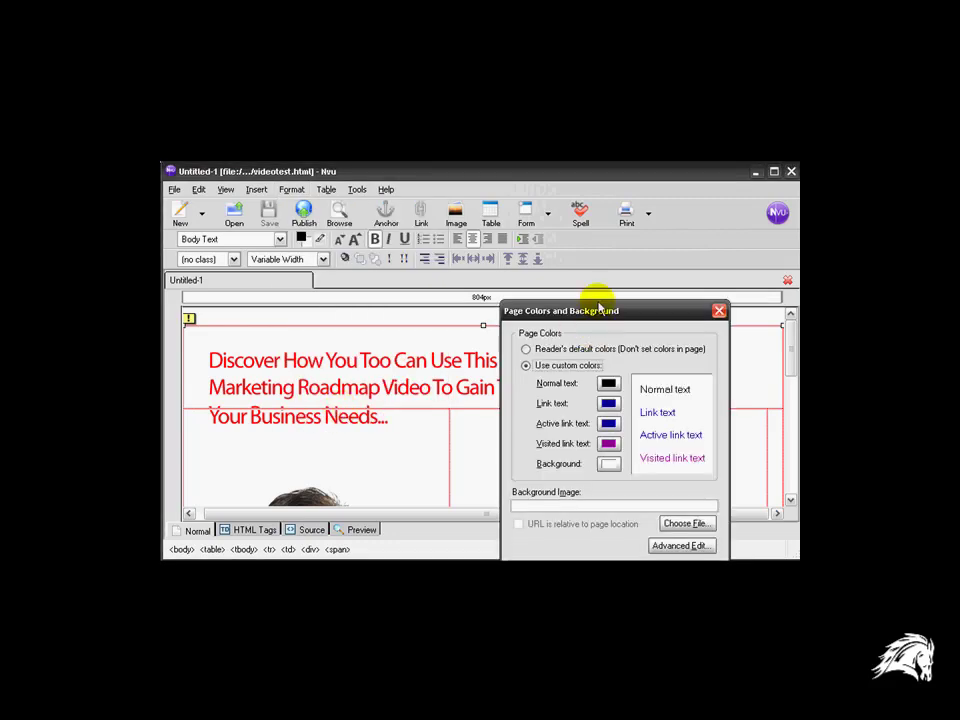
left_click_drag(597, 300, 471, 215)
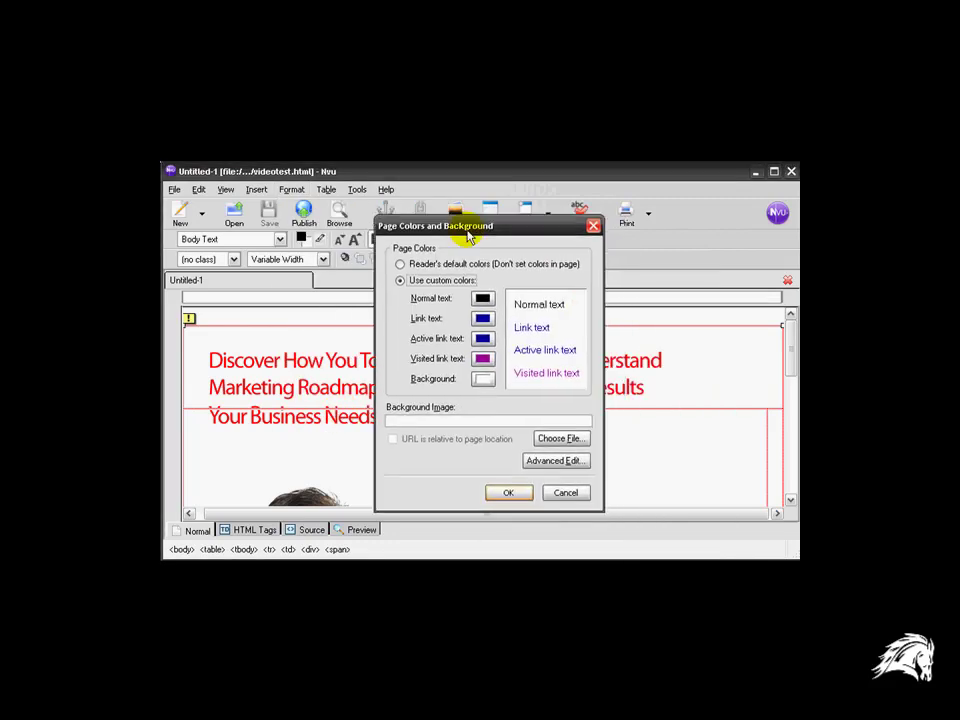
left_click(491, 386)
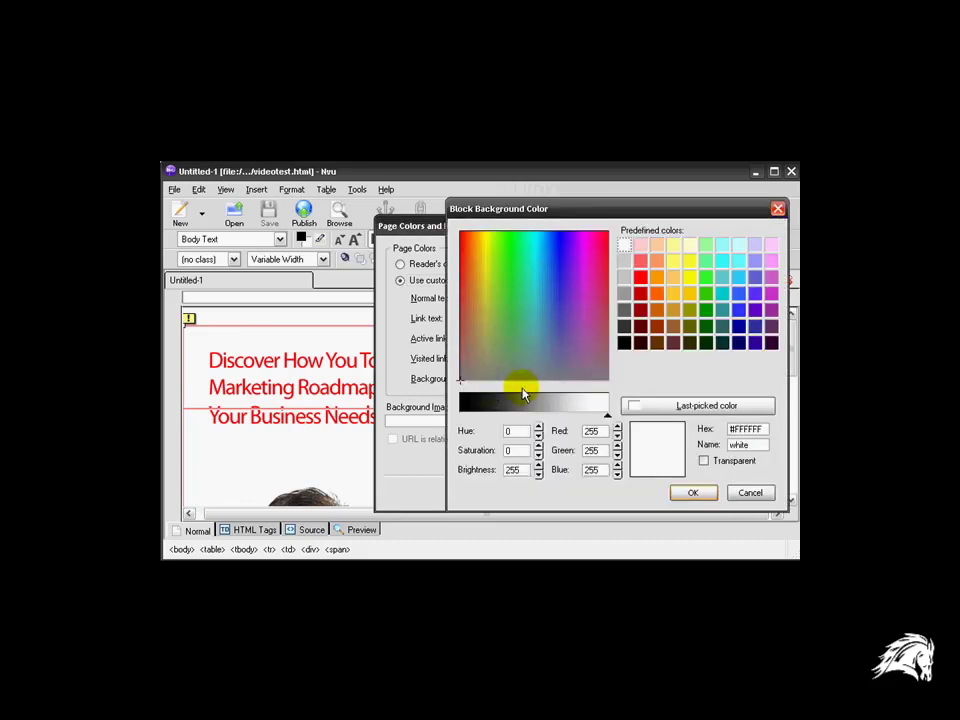
left_click(738, 342)
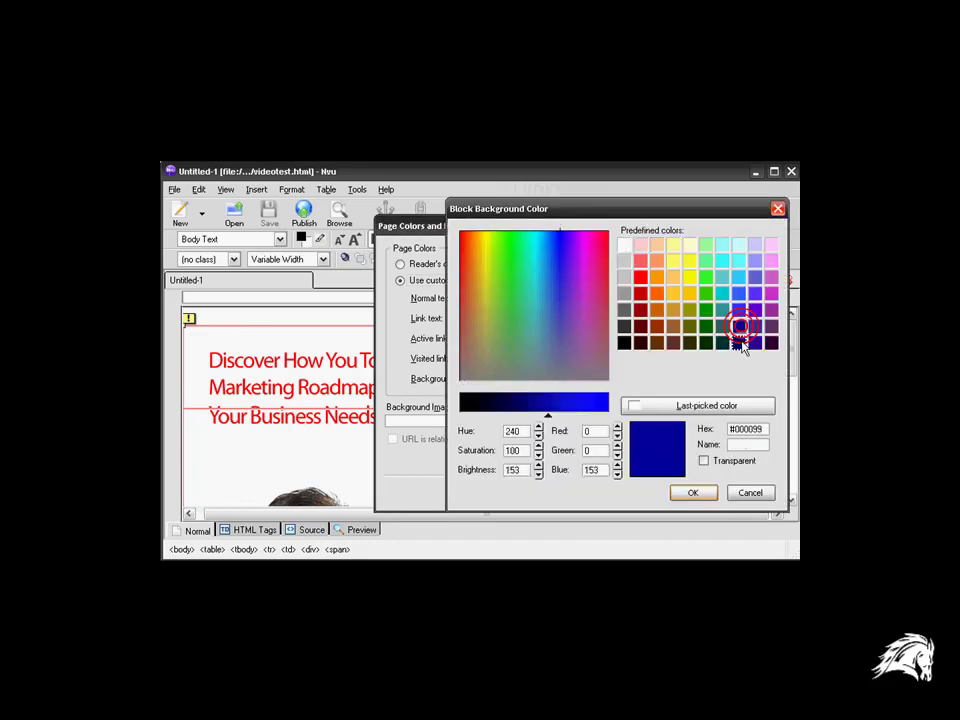
left_click(696, 494)
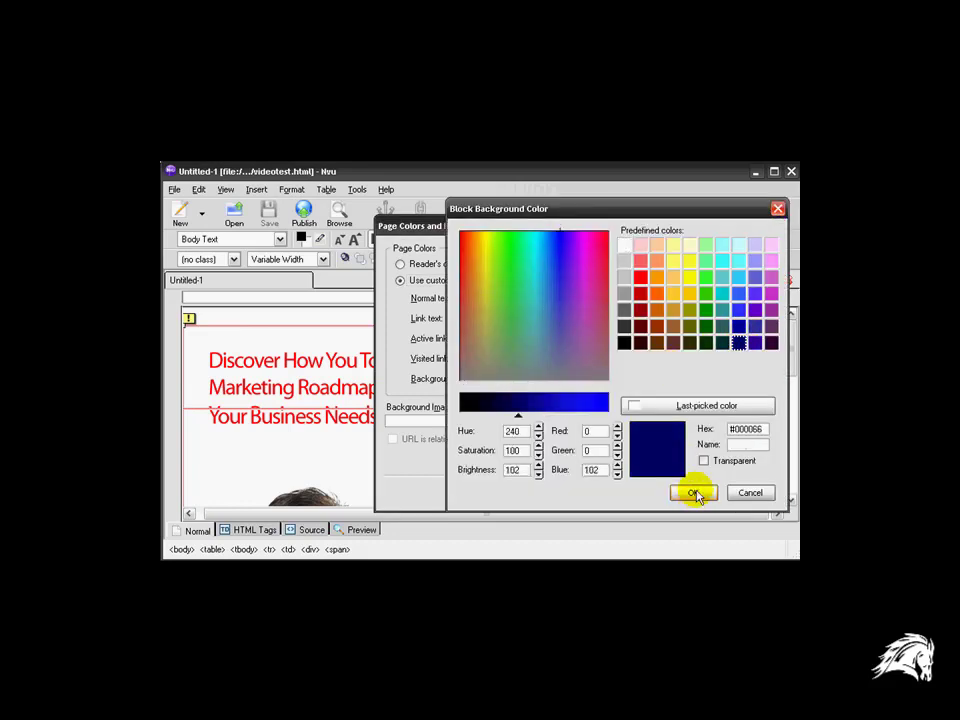
left_click(513, 496)
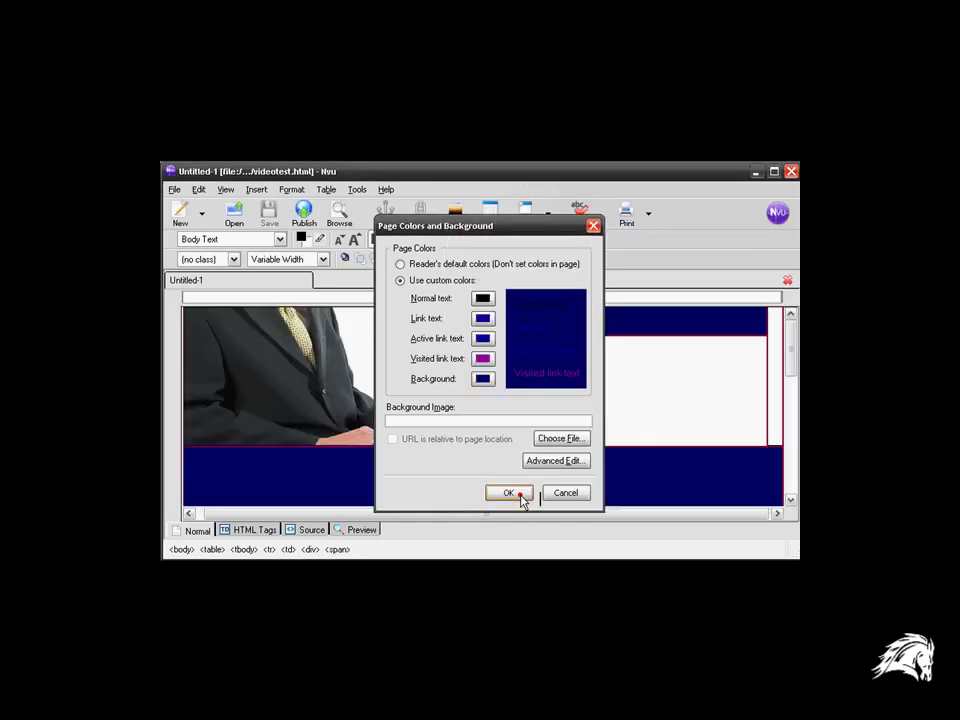
- Set the background colour of the whole table to white, using the last-picked colour, in the table properties
left_click_drag(792, 439, 799, 487)
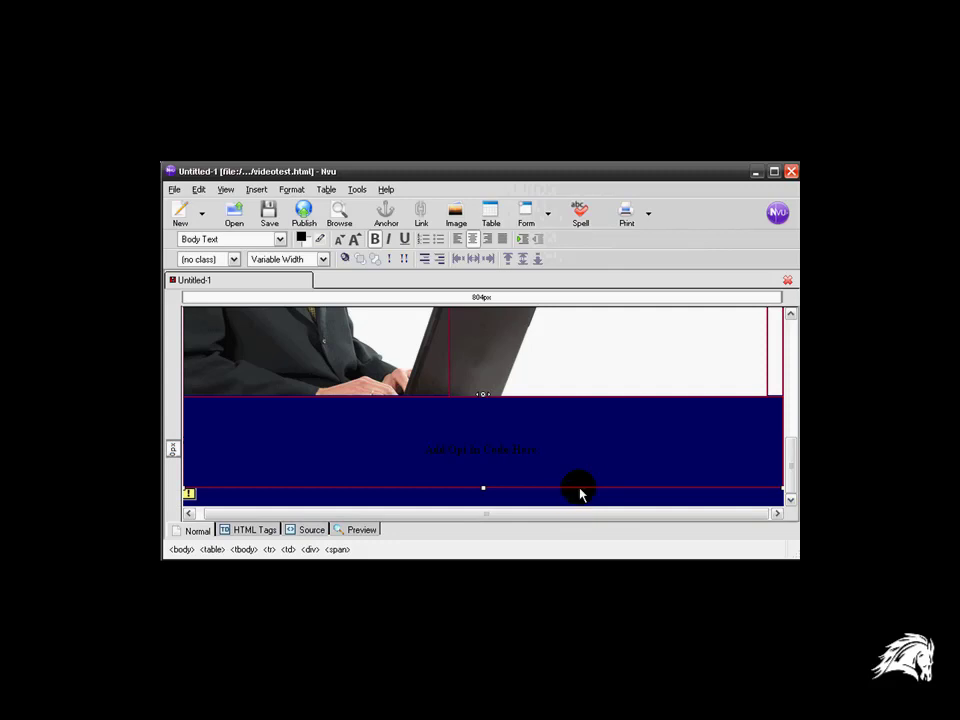
left_click_drag(789, 456, 791, 350)
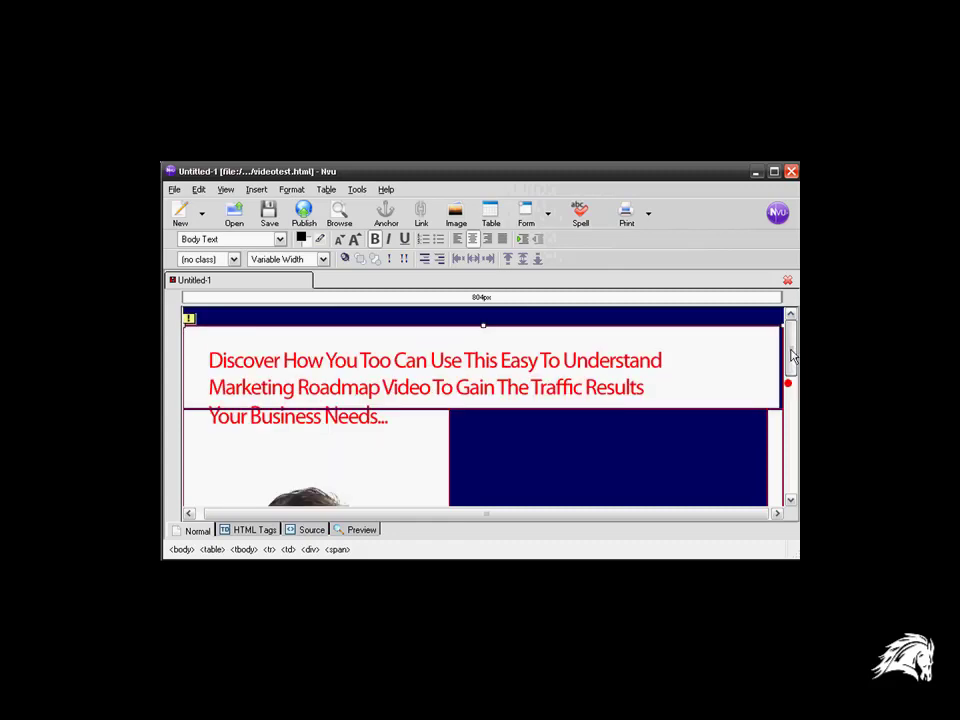
scroll(563, 390, "down", 5)
left_click(563, 390)
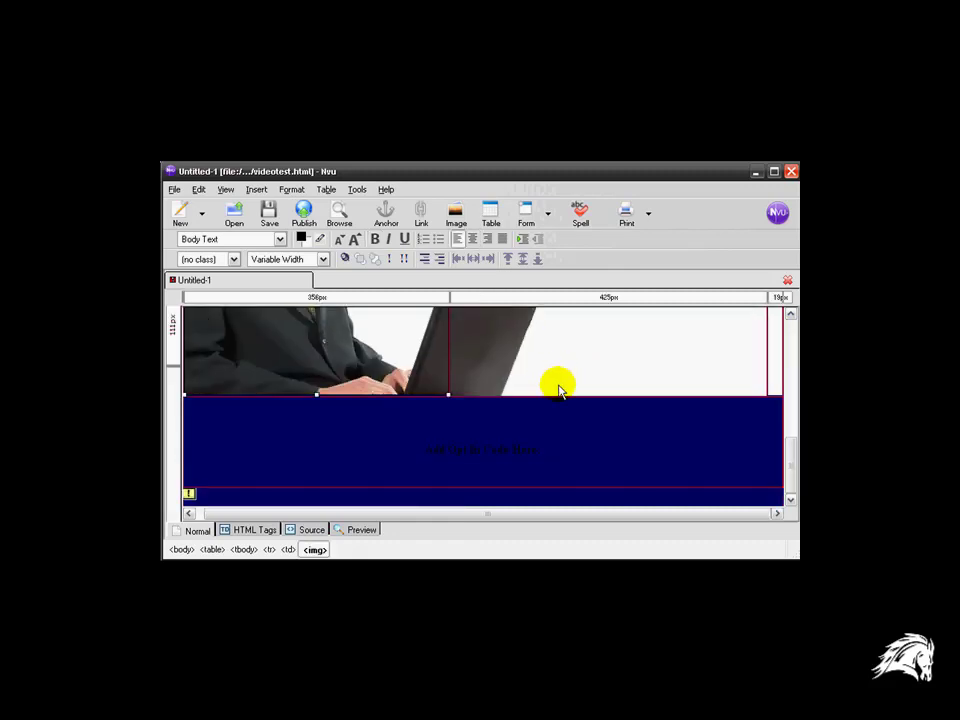
left_click(504, 446)
left_click(473, 451)
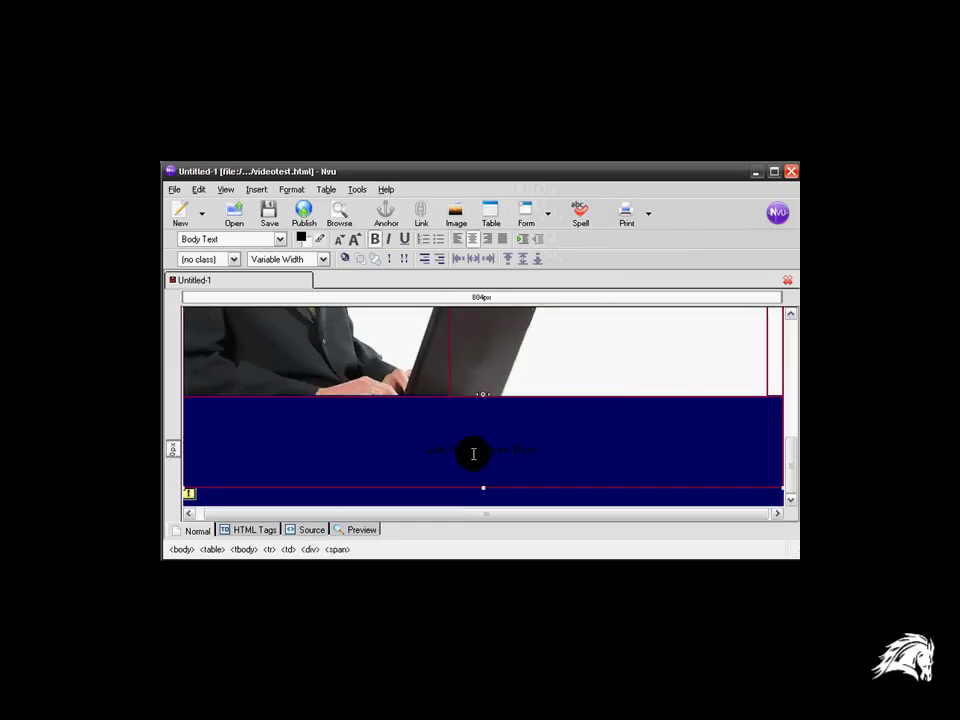
right_click(475, 451)
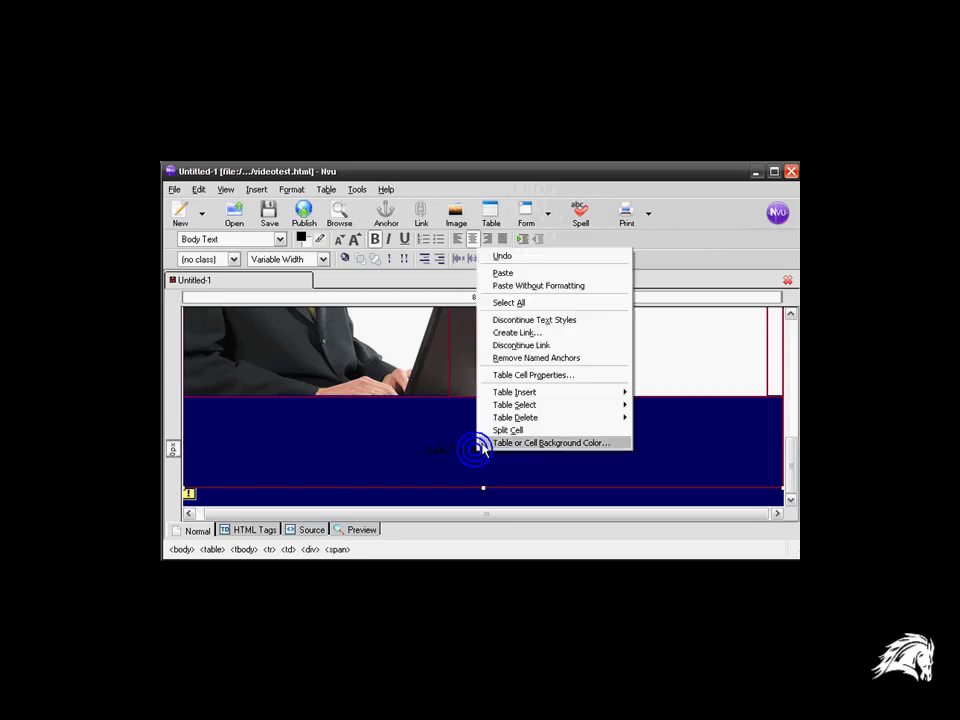
left_click(535, 376)
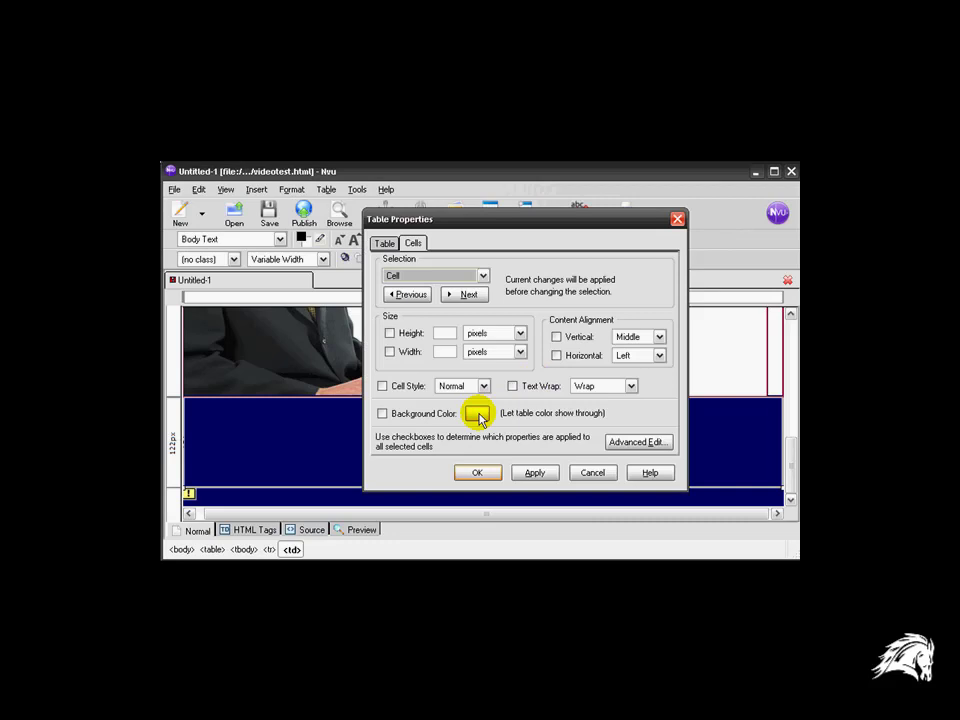
left_click(385, 244)
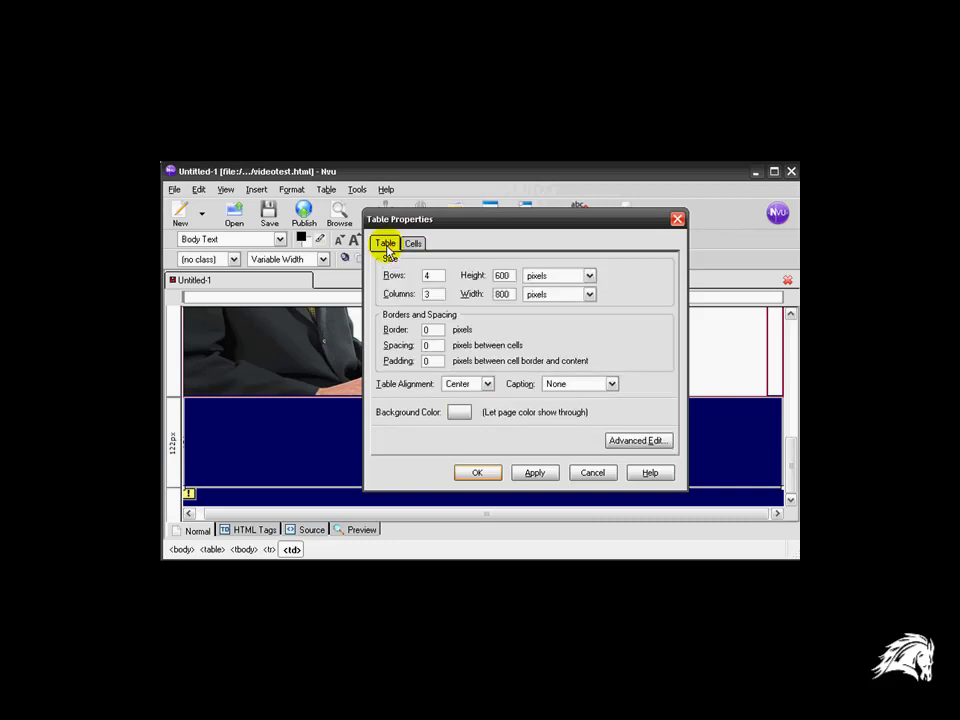
left_click(459, 413)
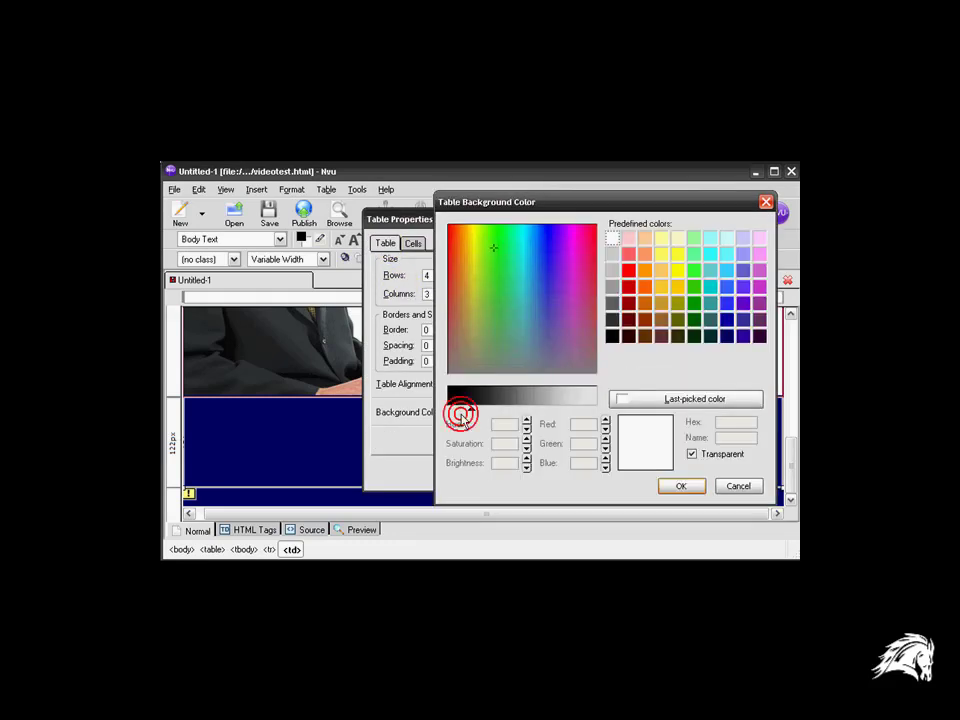
left_click(664, 399)
left_click(677, 486)
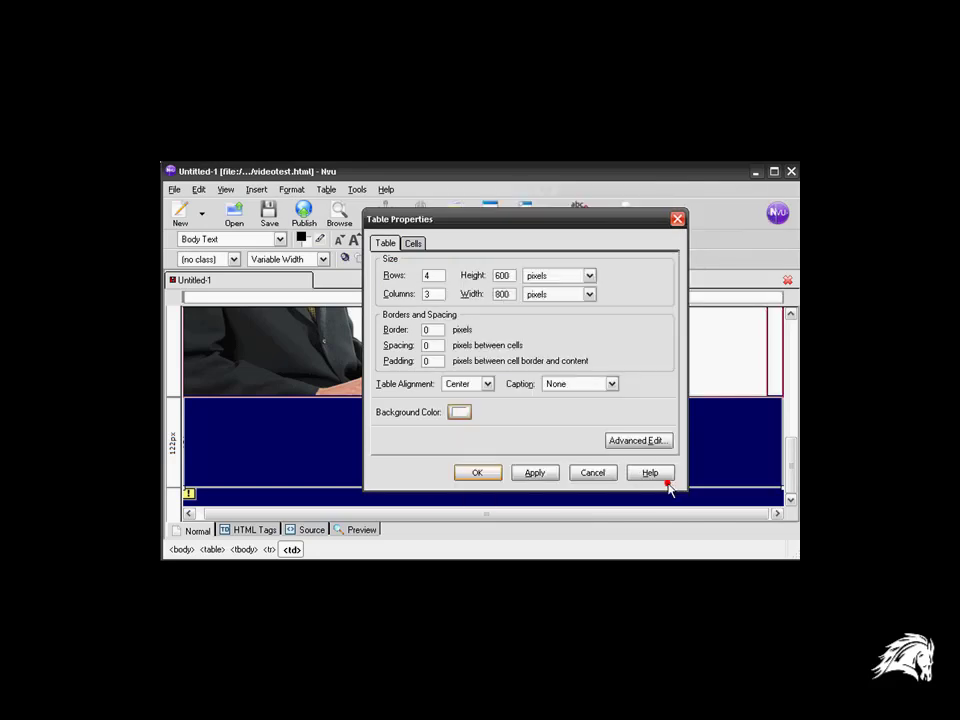
left_click(535, 474)
left_click(489, 474)
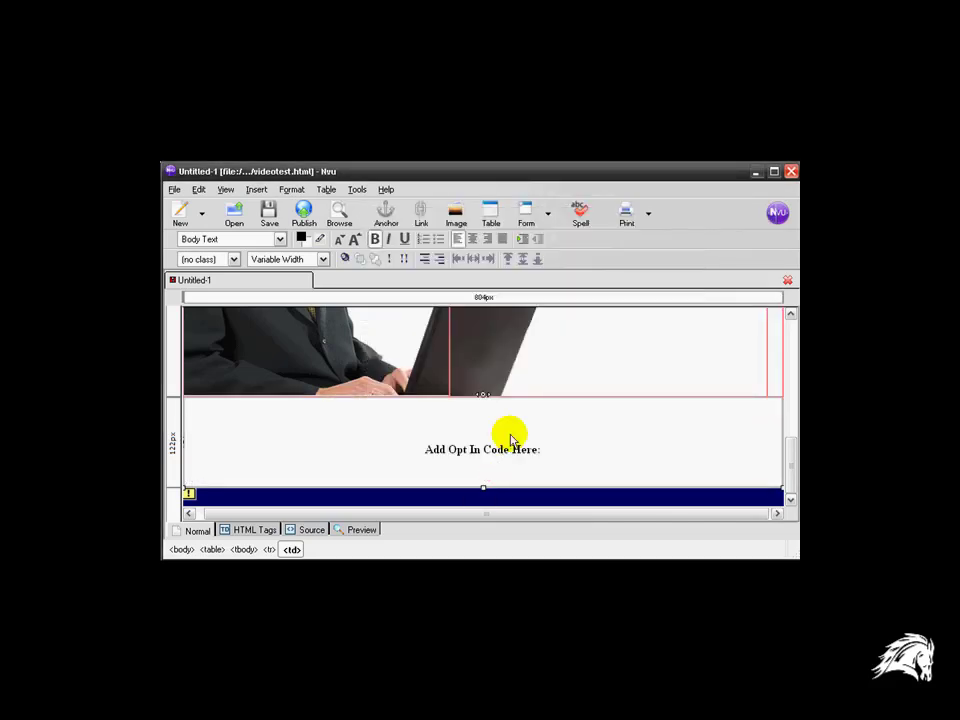
- Review the white table on the dark blue page from headline to bottom row and save the page
scroll(510, 440, "up", 10)
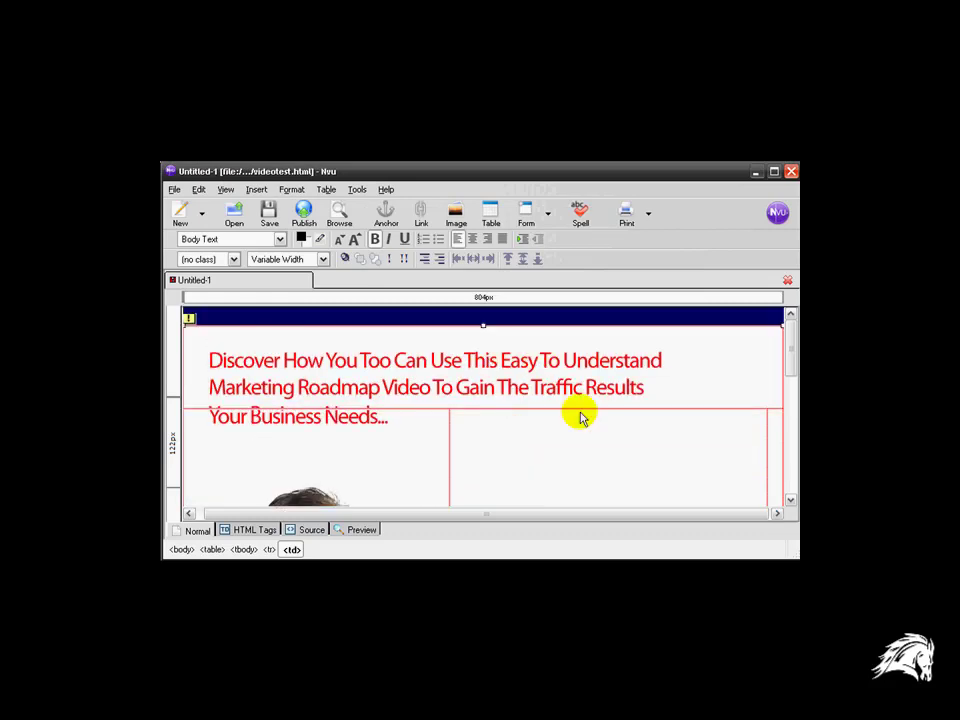
scroll(452, 375, "down", 10)
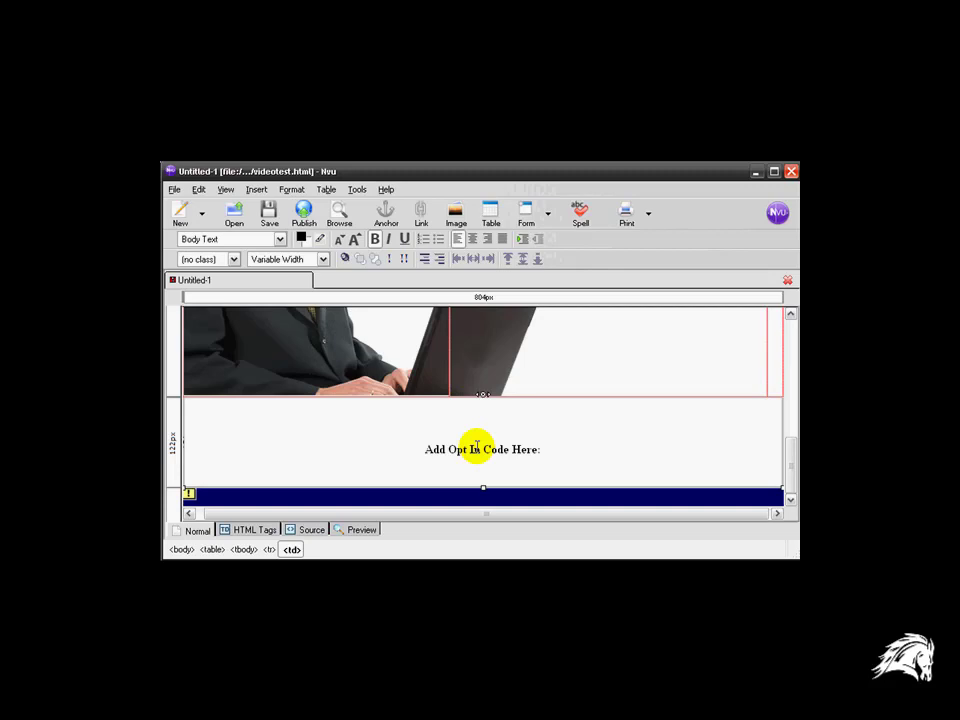
left_click(268, 212)
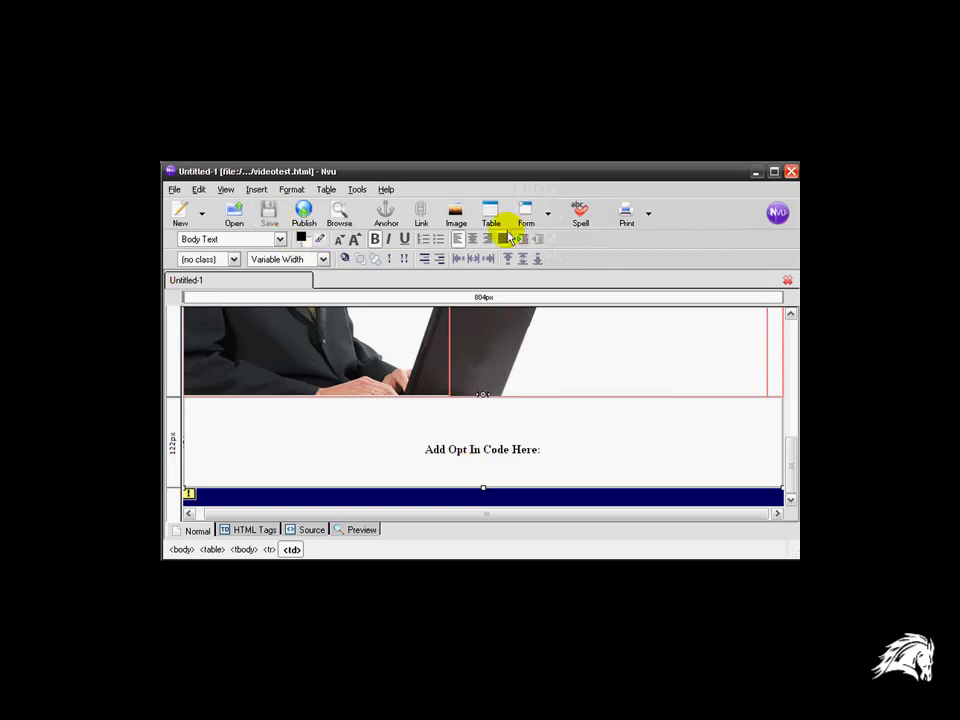
- Title the page "Marketing Roadmap Success" and enter the author's name in the page properties
left_click(292, 190)
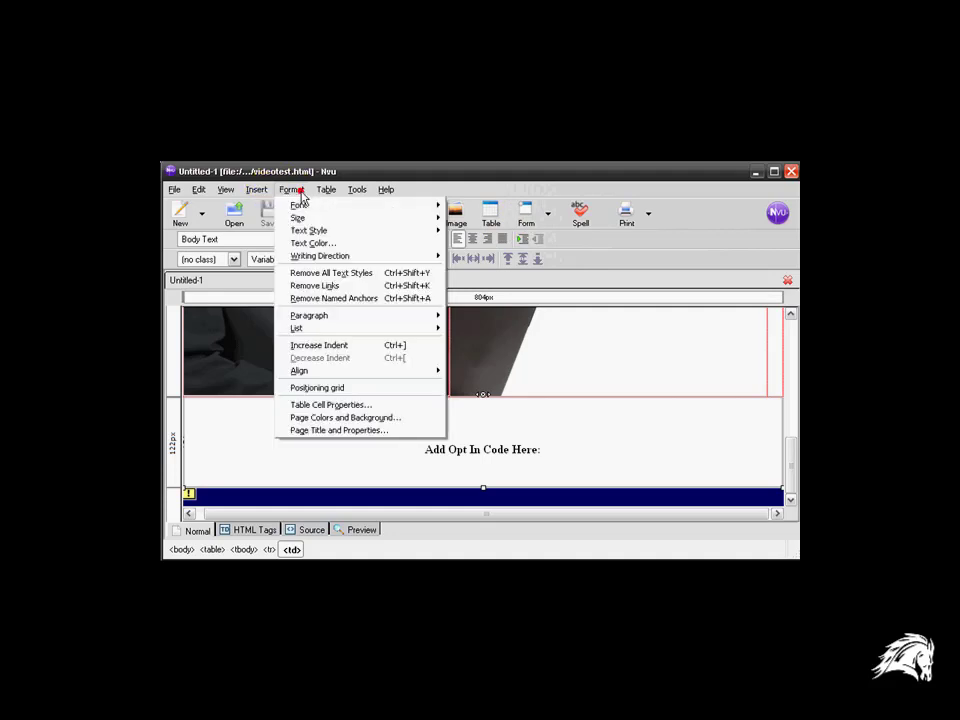
left_click(339, 431)
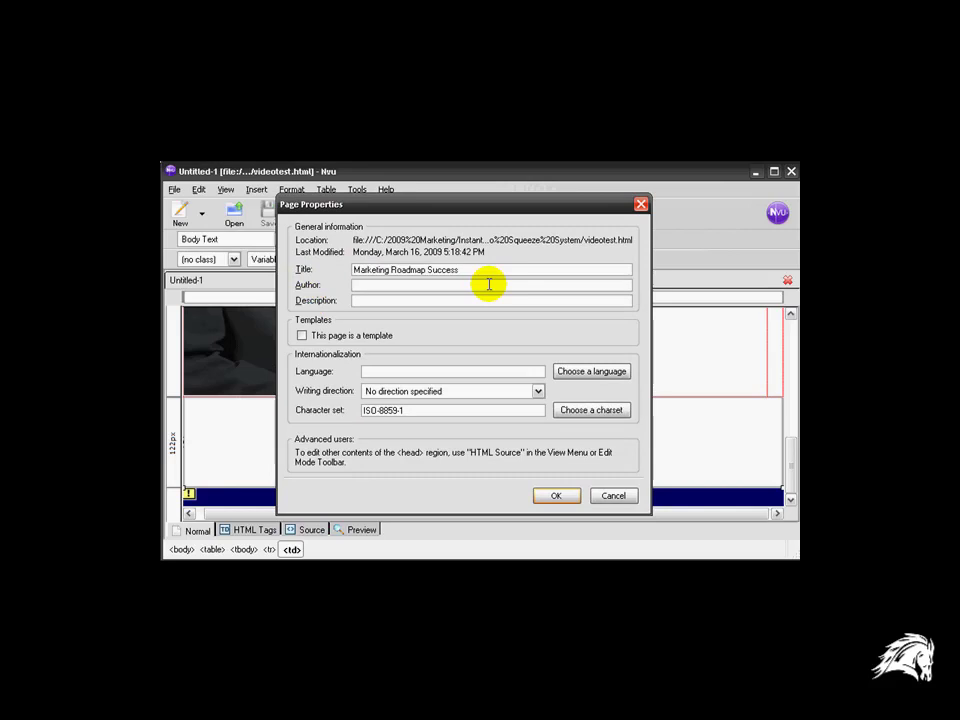
left_click(489, 284)
type("Stephen Luc")
- Add the page description "This video series will show you how to market your products", apply the page properties and save the page
key("Tab")
type("This video s")
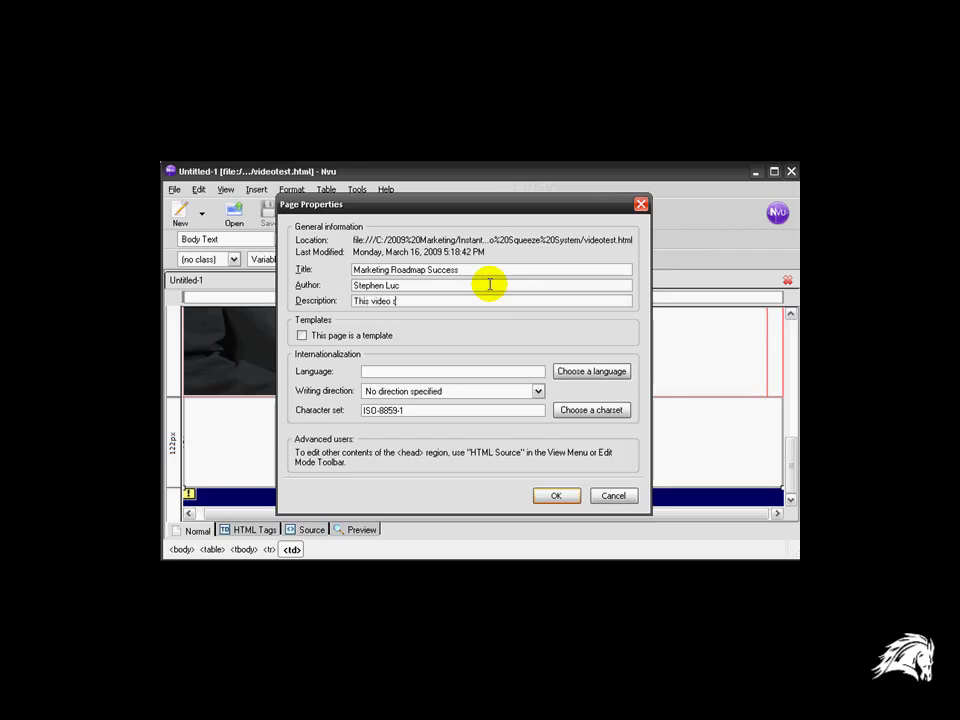
type("eries will show you how to market your products")
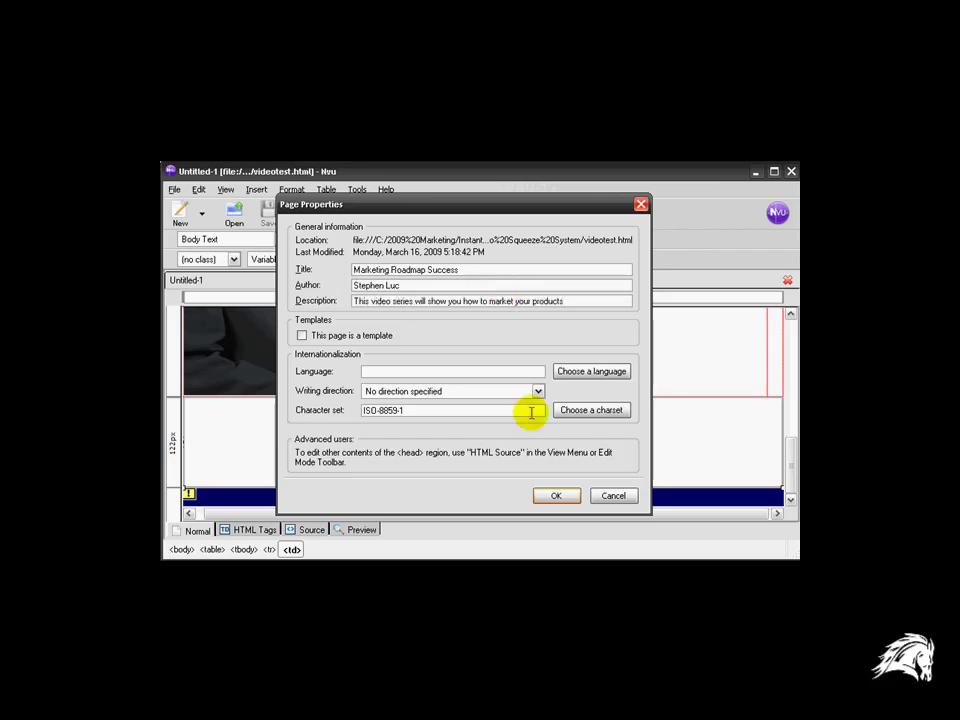
left_click(555, 497)
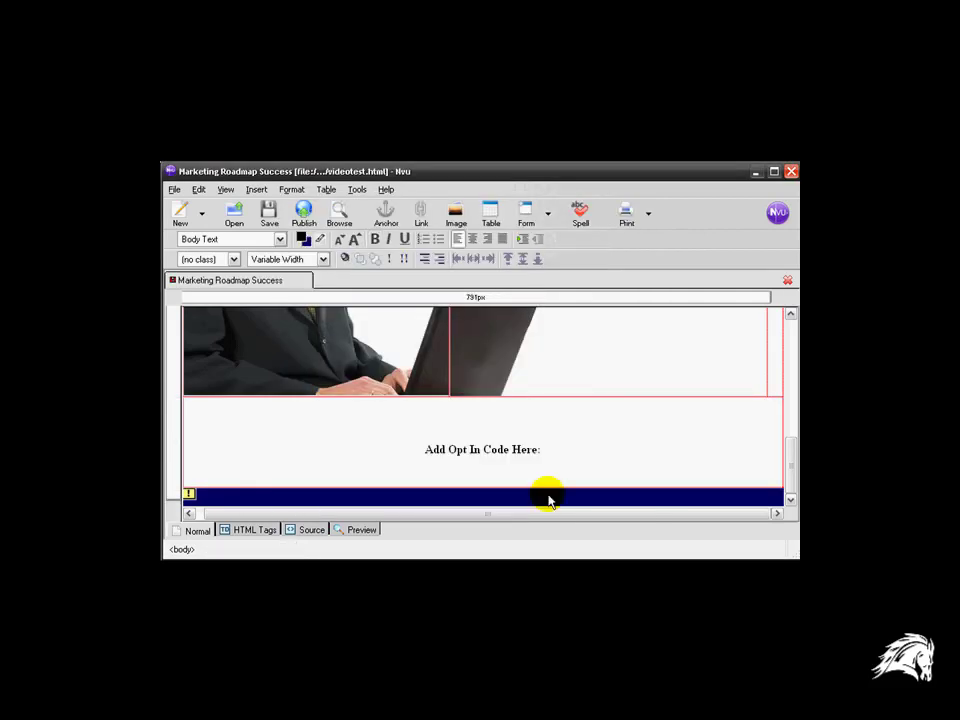
left_click(268, 213)
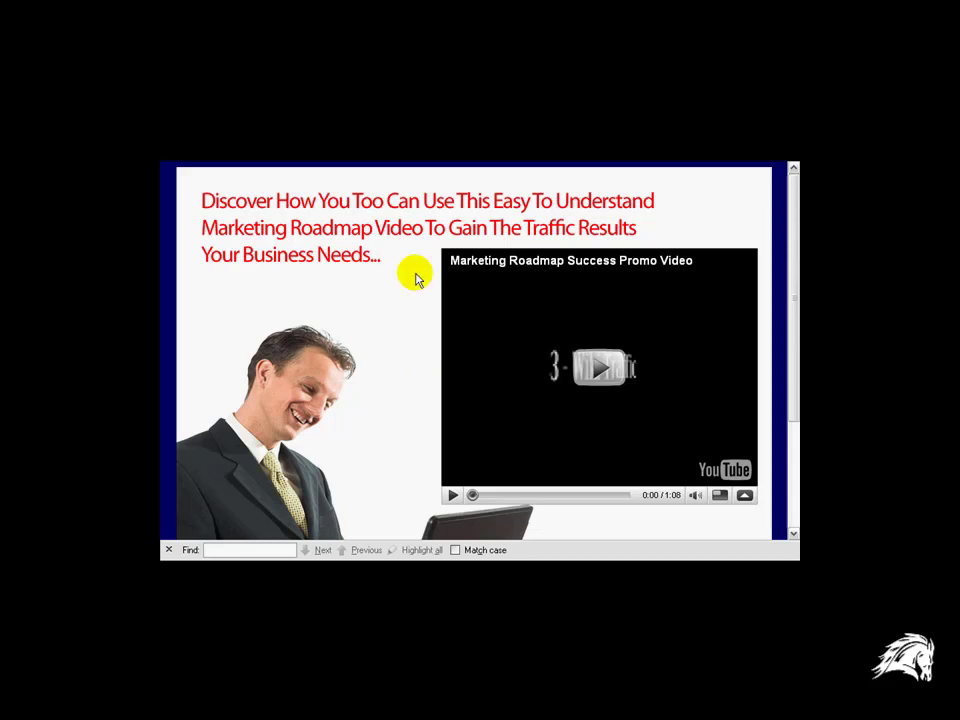
- In the web browser, review the finished page from the headline to the opt-in row and play the embedded YouTube video
scroll(371, 375, "down", 3)
scroll(300, 402, "down", 1)
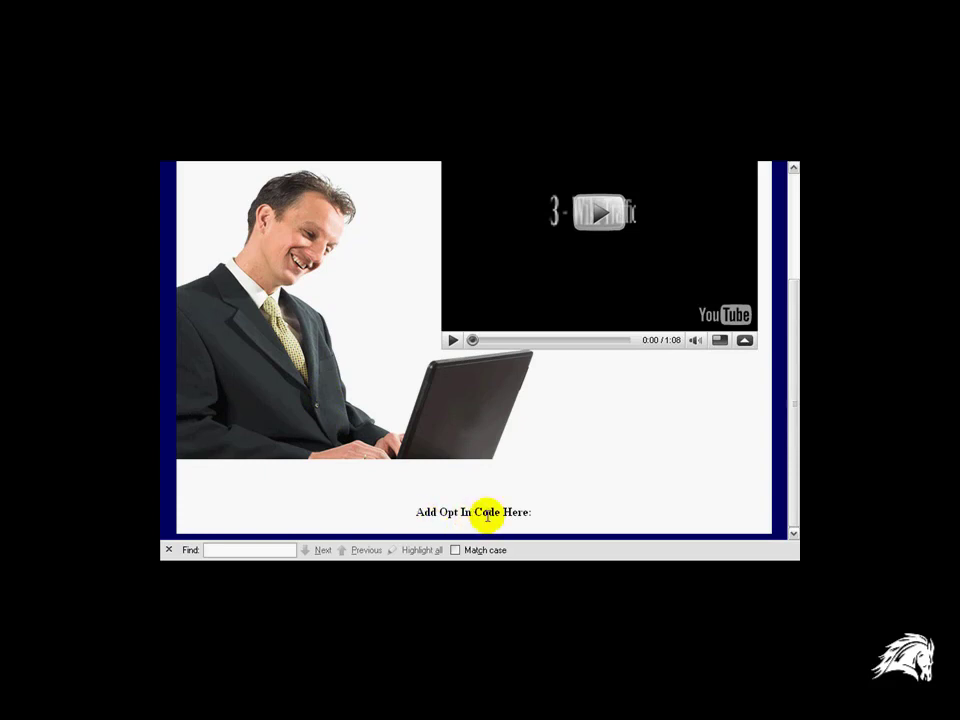
scroll(540, 461, "up", 3)
scroll(174, 330, "up", 1)
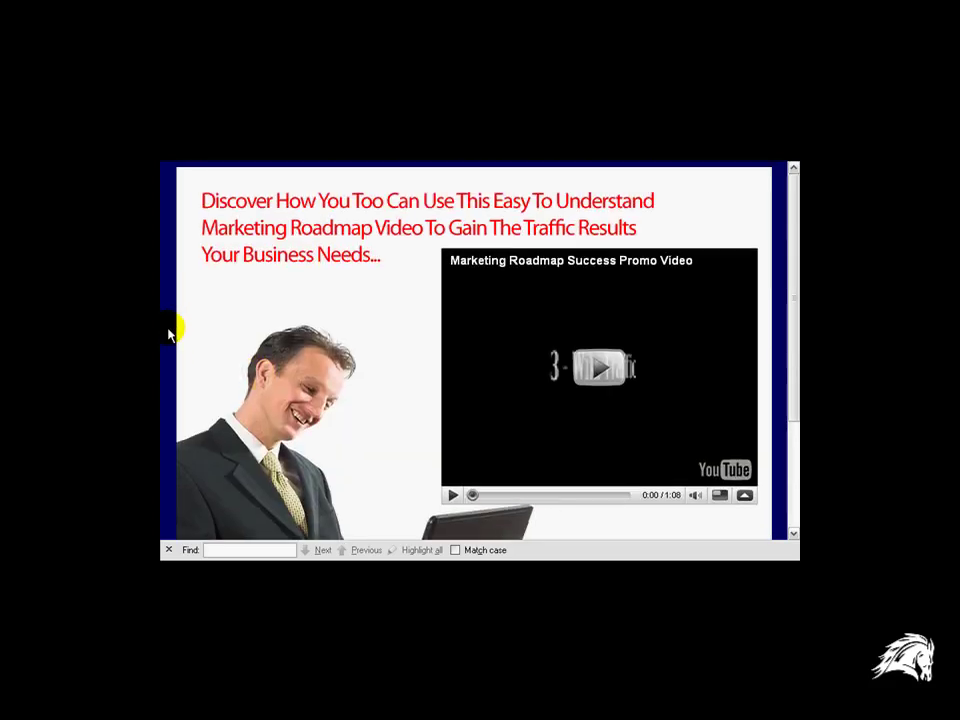
left_click(605, 364)
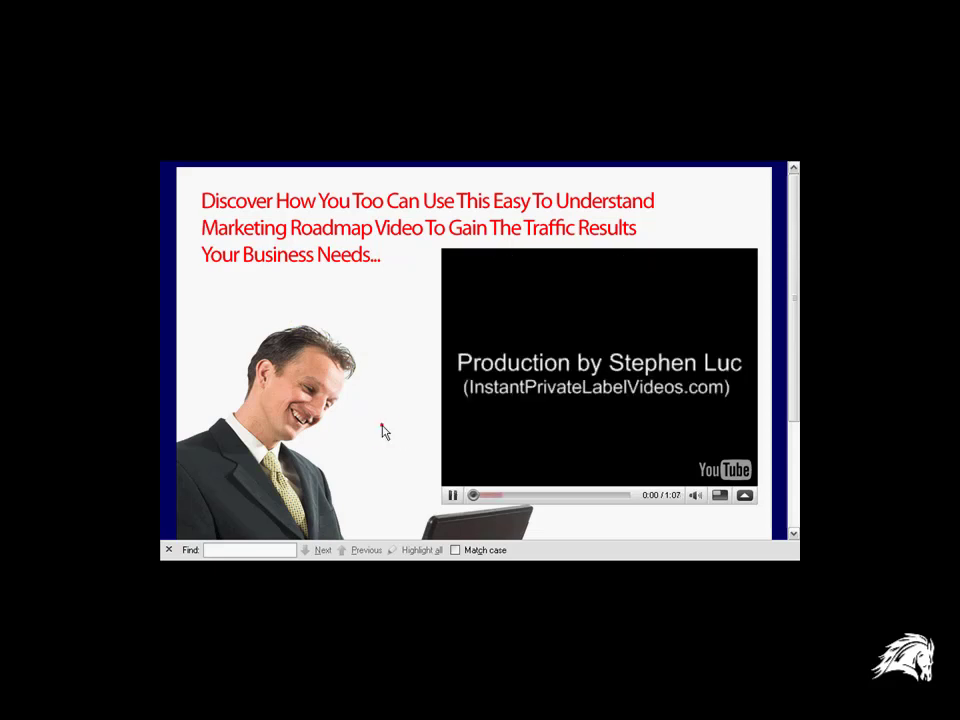
scroll(381, 427, "down", 1)
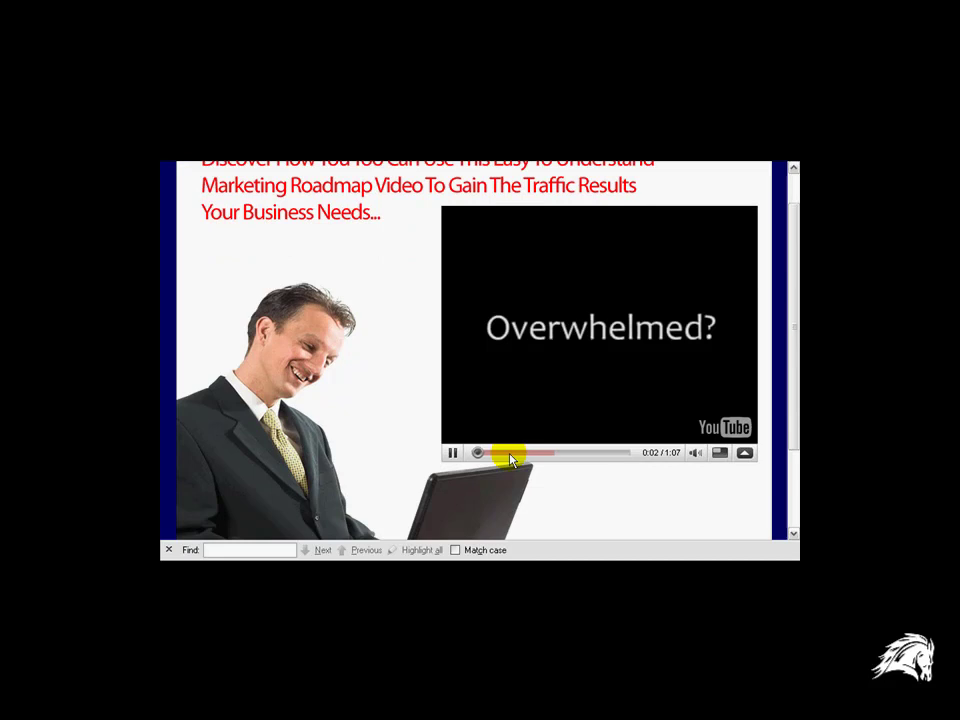